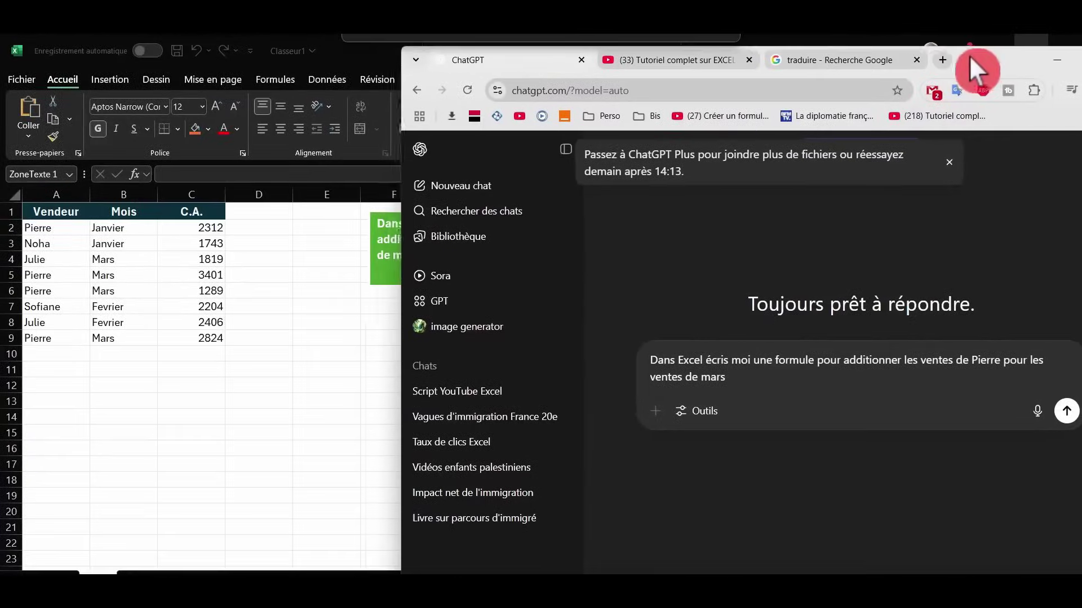
Step: Send the Pierre March sales prompt in ChatGPT and scroll through the reply
drag(970, 58, 964, 58)
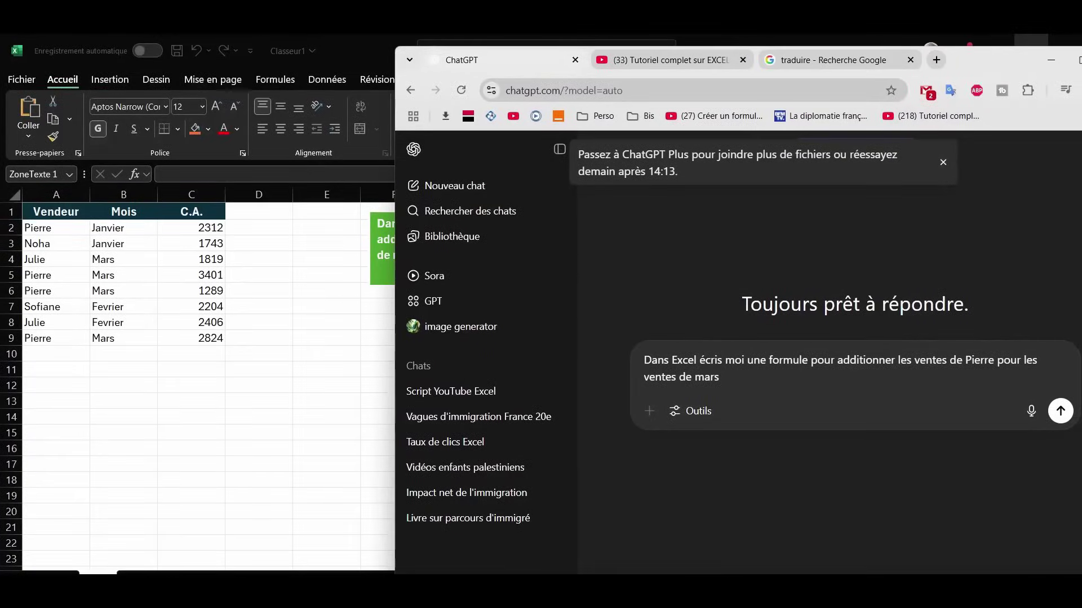
key(Return)
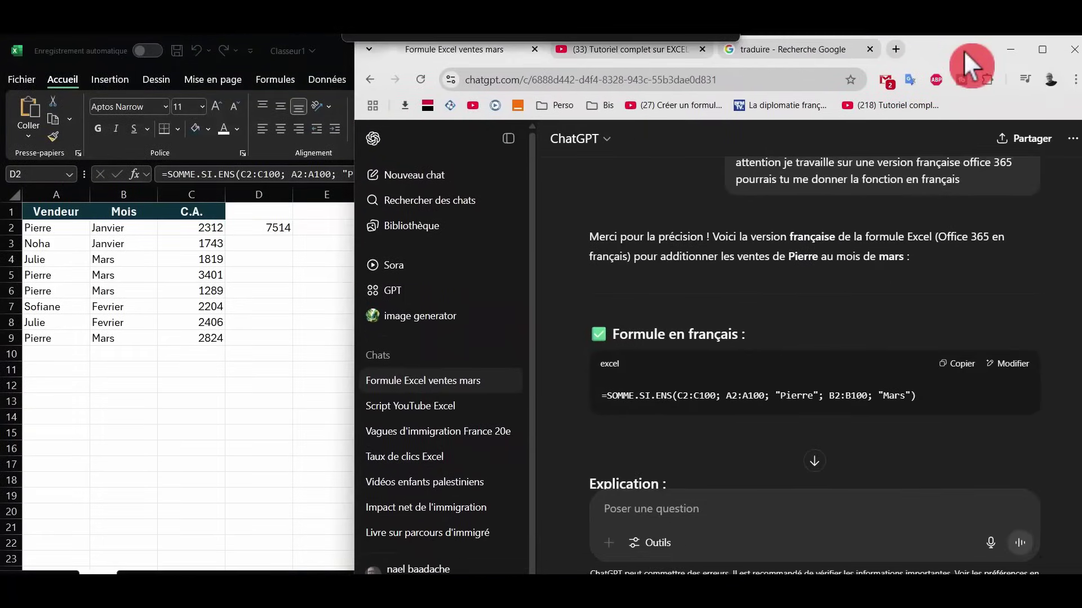
drag(963, 49, 947, 49)
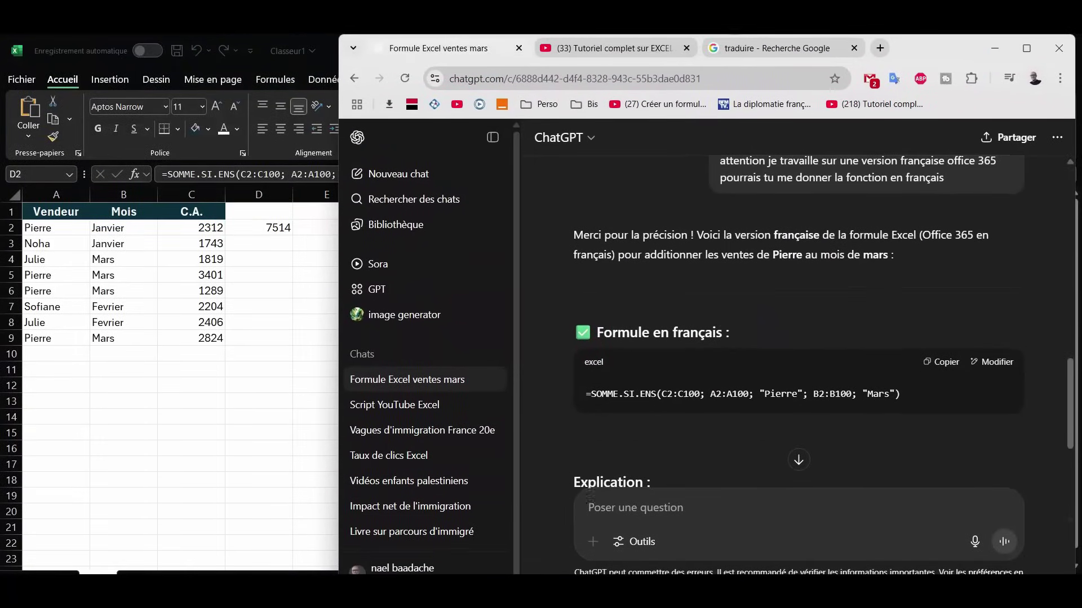
scroll(798, 338, down, 5)
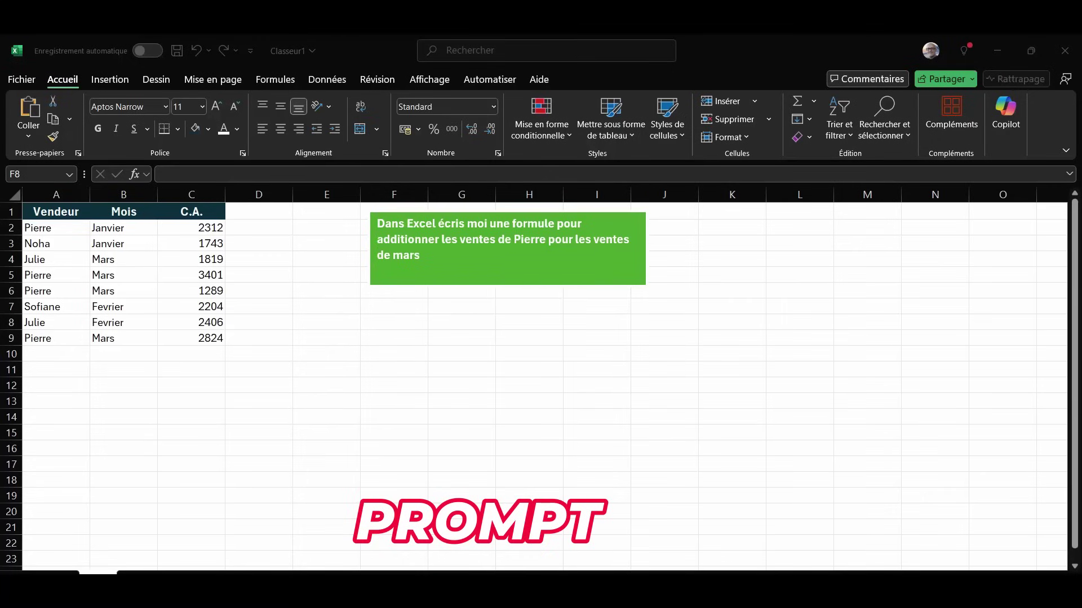
Step: Select the Vendeur, Mois and C.A. columns, pick D2, then select the green box's prompt text
drag(56, 227, 56, 306)
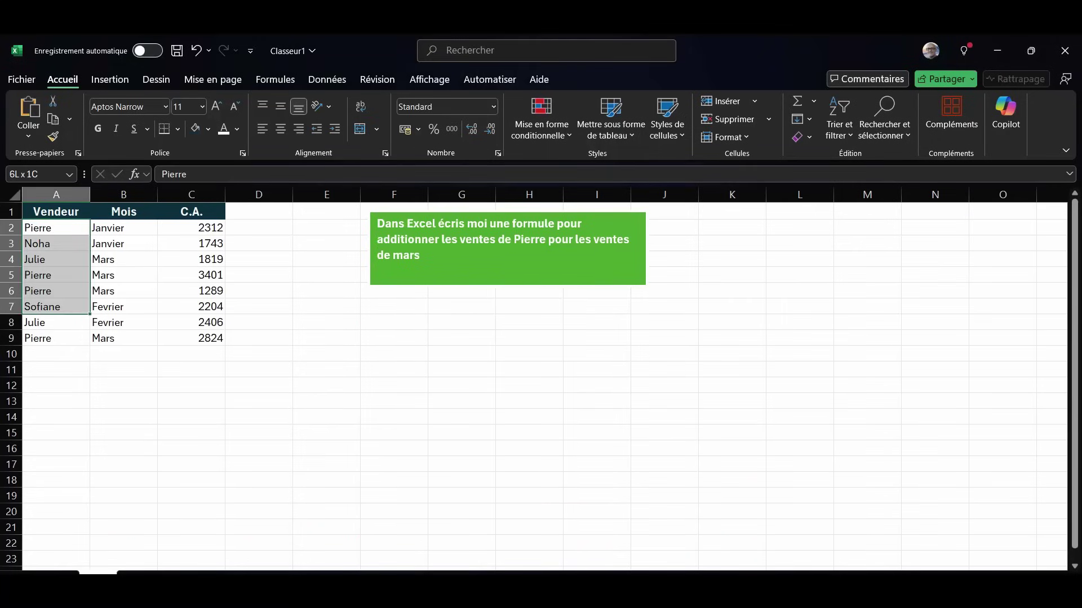
drag(123, 228, 123, 291)
mouse_move(192, 228)
mouse_down()
mouse_move(214, 239)
mouse_move(210, 259)
mouse_up()
click(259, 228)
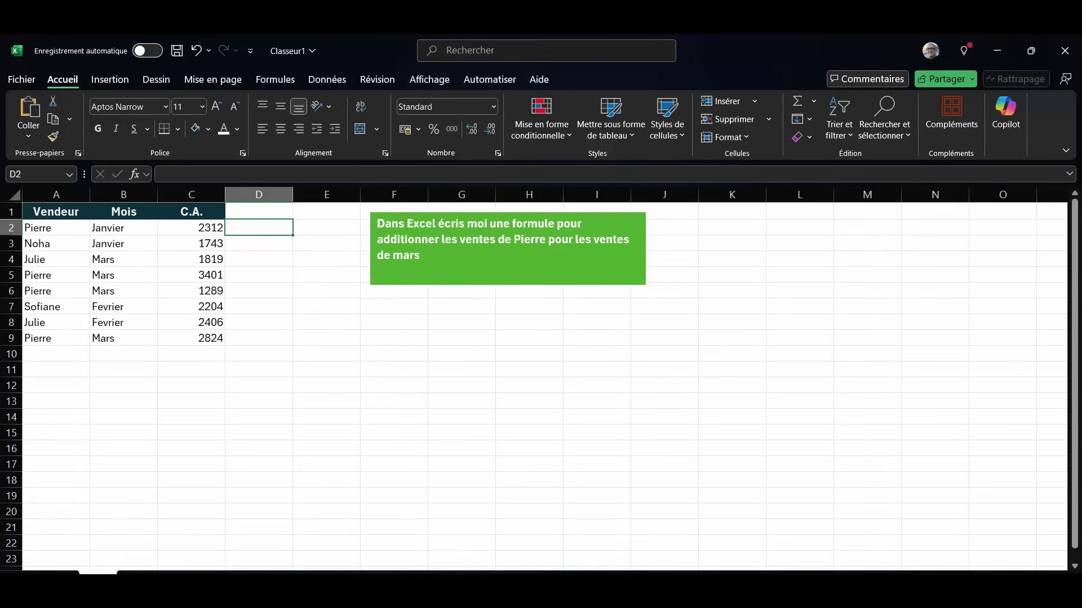
drag(377, 223, 422, 257)
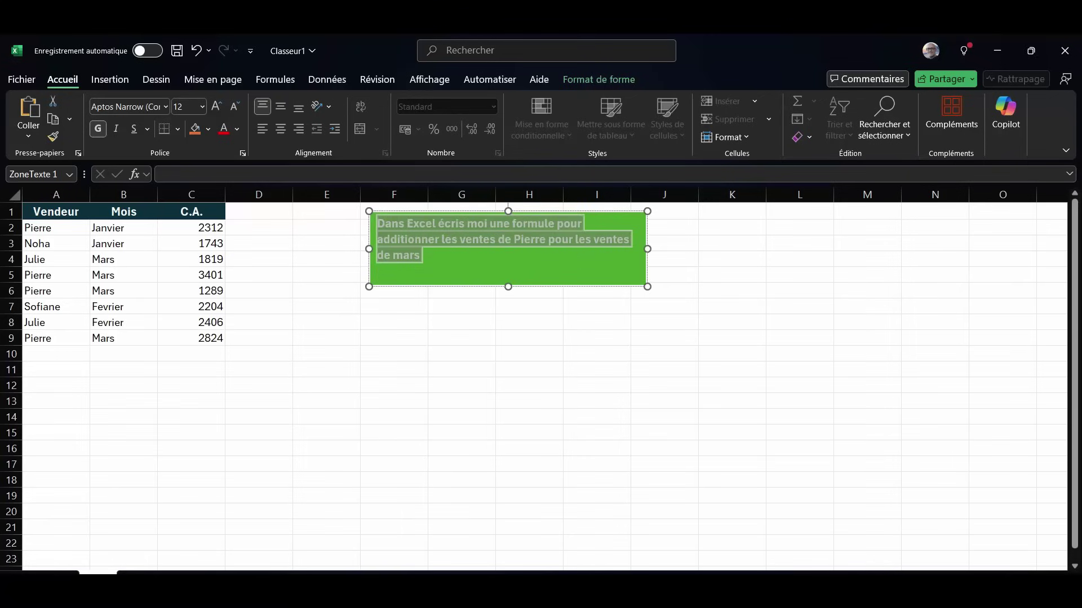
Step: Place ChatGPT beside the sales sheet, then paste and send the Pierre March sales prompt
drag(1081, 248, 897, 68)
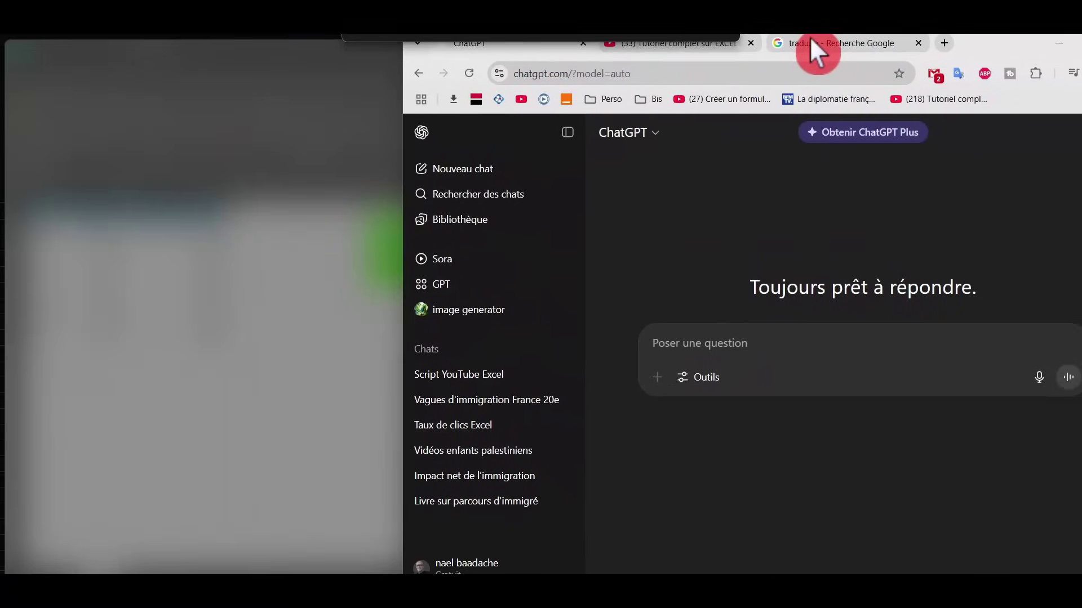
drag(895, 67, 810, 36)
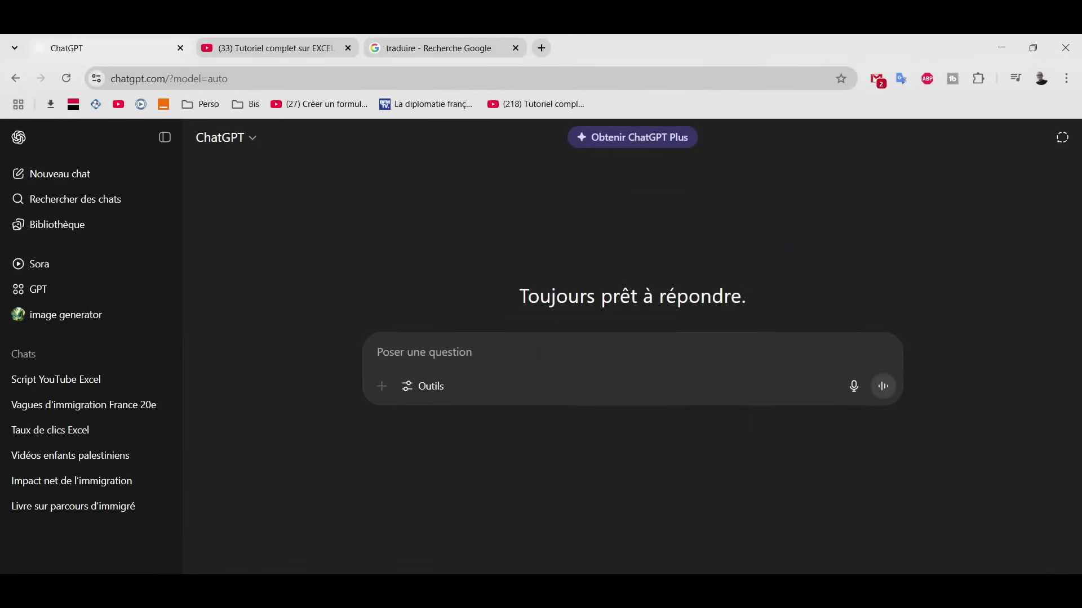
click(1032, 47)
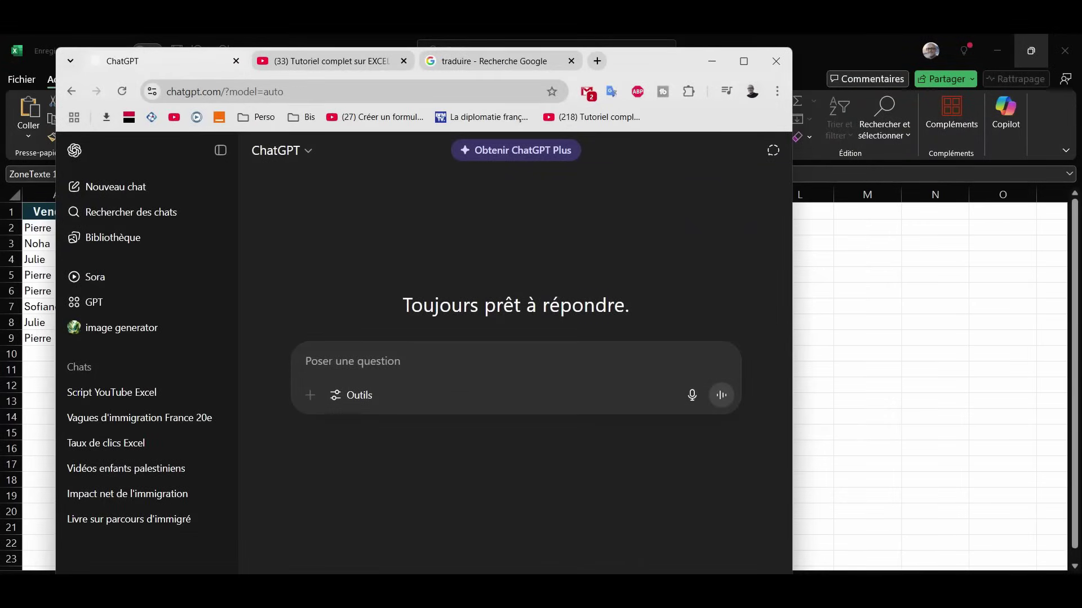
drag(622, 55, 986, 57)
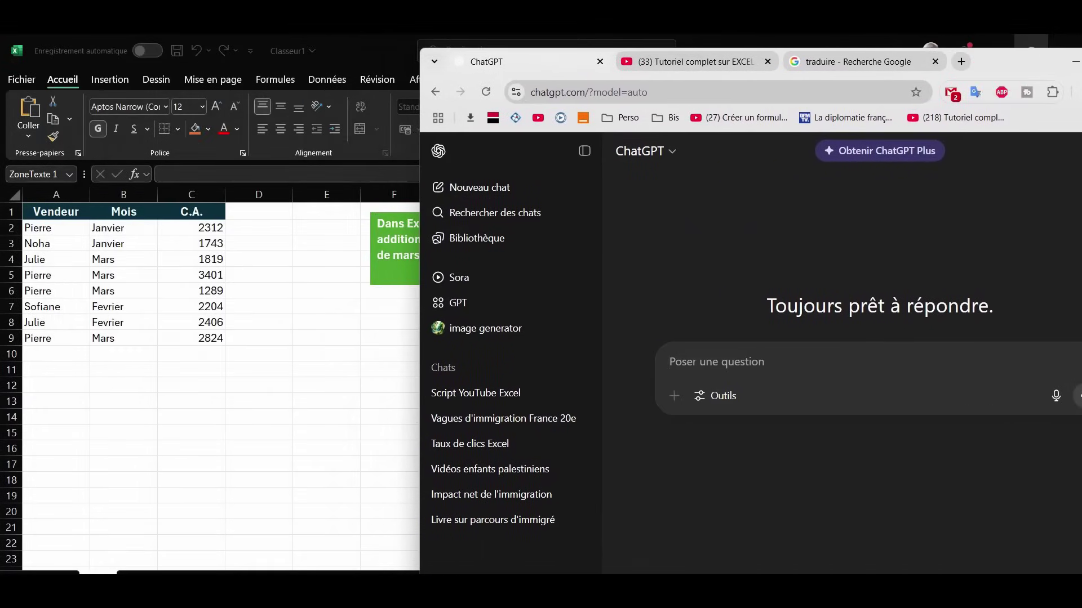
text(Dans Excel écris moi une formule pour additionner les ventes de Pierre pour les ventes de mars)
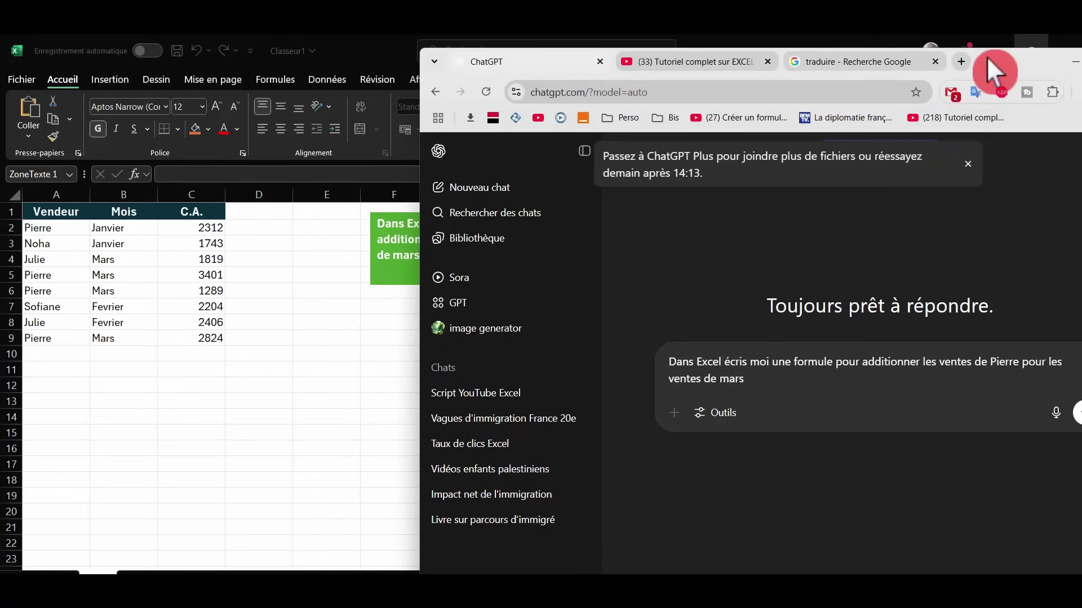
drag(995, 62, 970, 60)
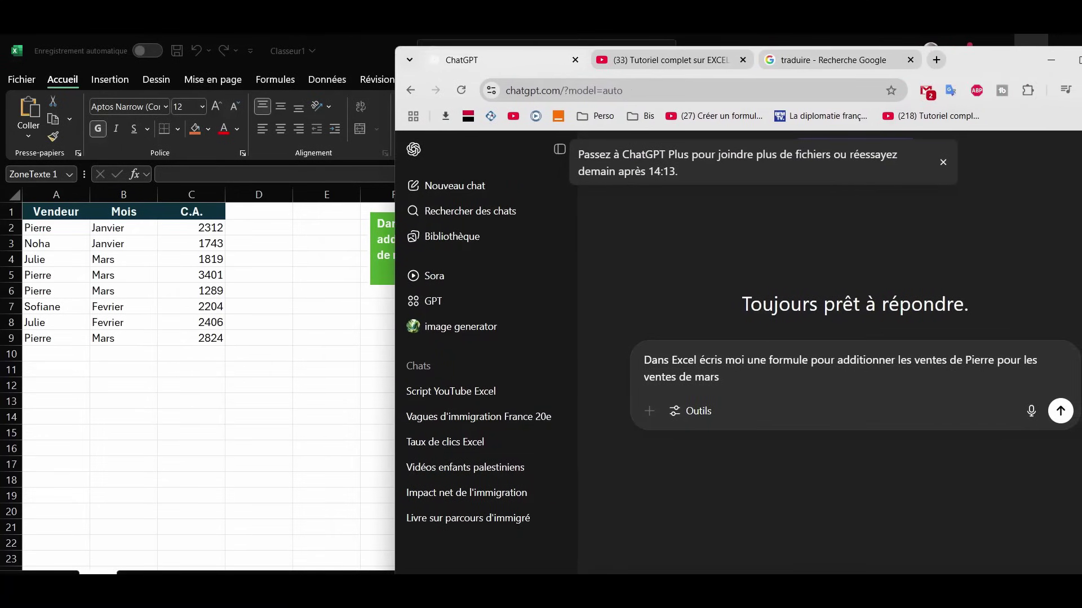
key(Return)
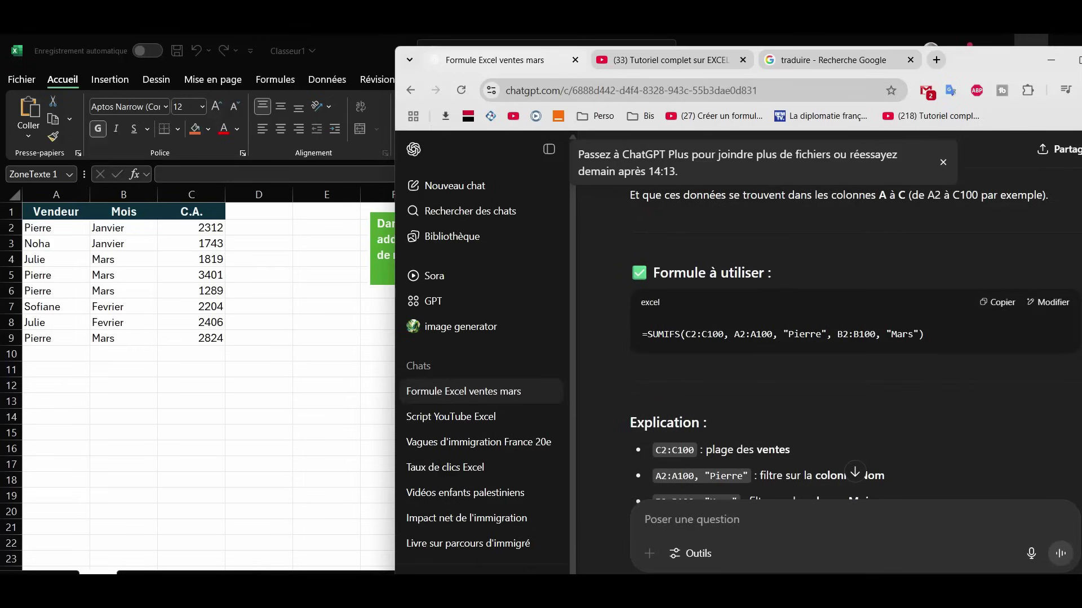
Step: Ask ChatGPT for the French Office 365 version and copy its =SOMME.SI.ENS formula
text(attenti)
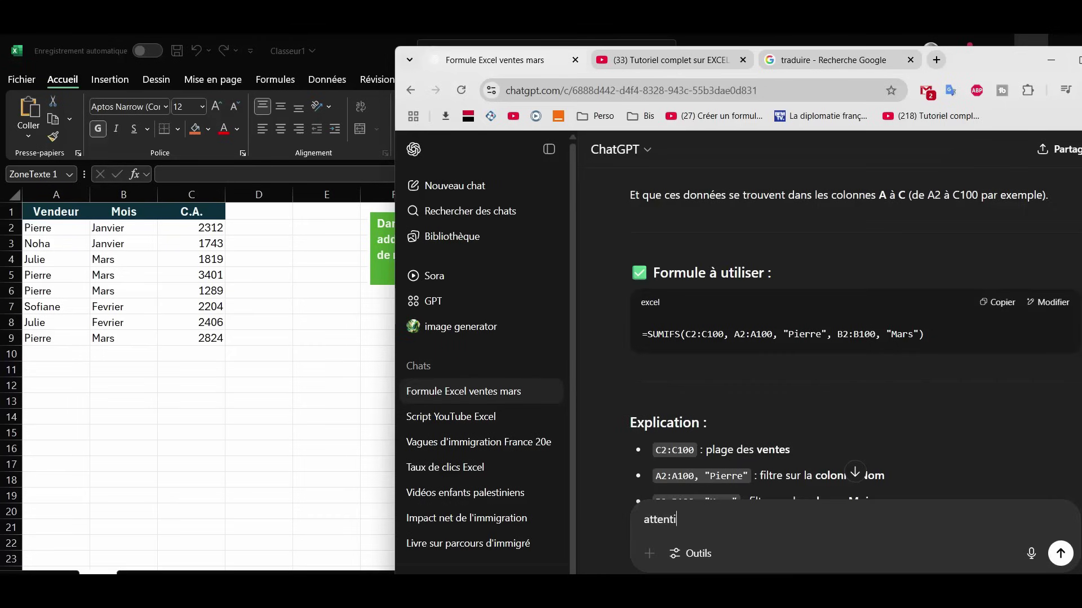
text(on je travaille su)
text(r une version )
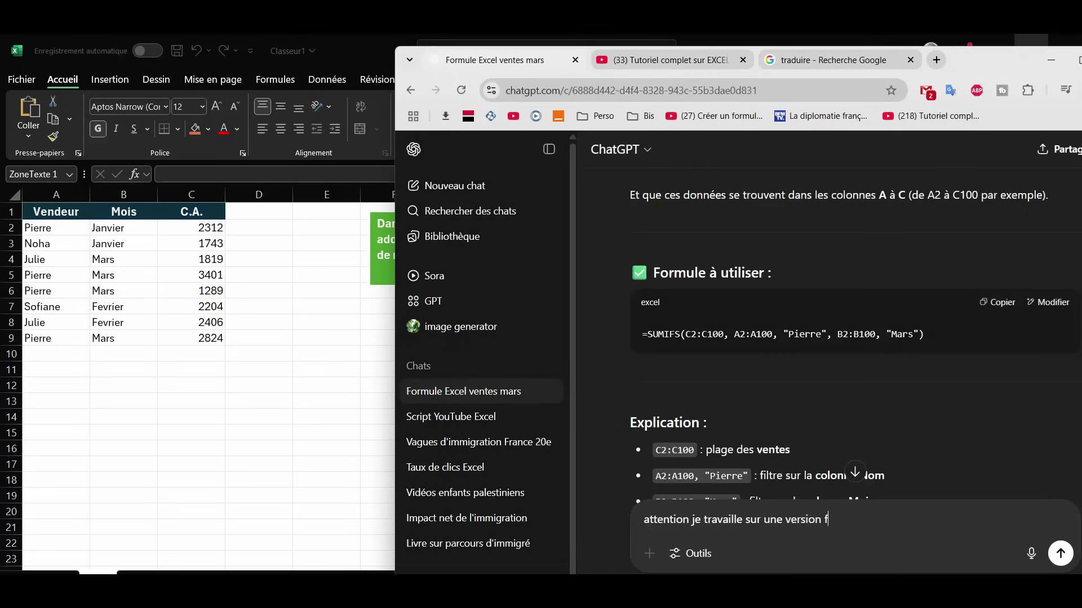
text(française office)
text( 365 pourr)
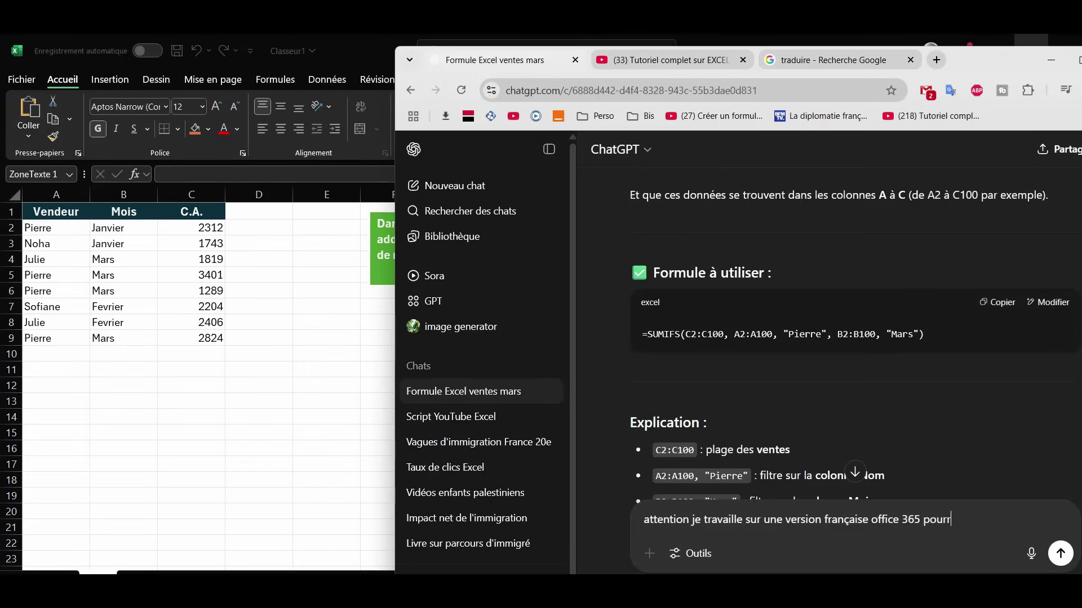
text(ais tu me don)
text(ner la fonction)
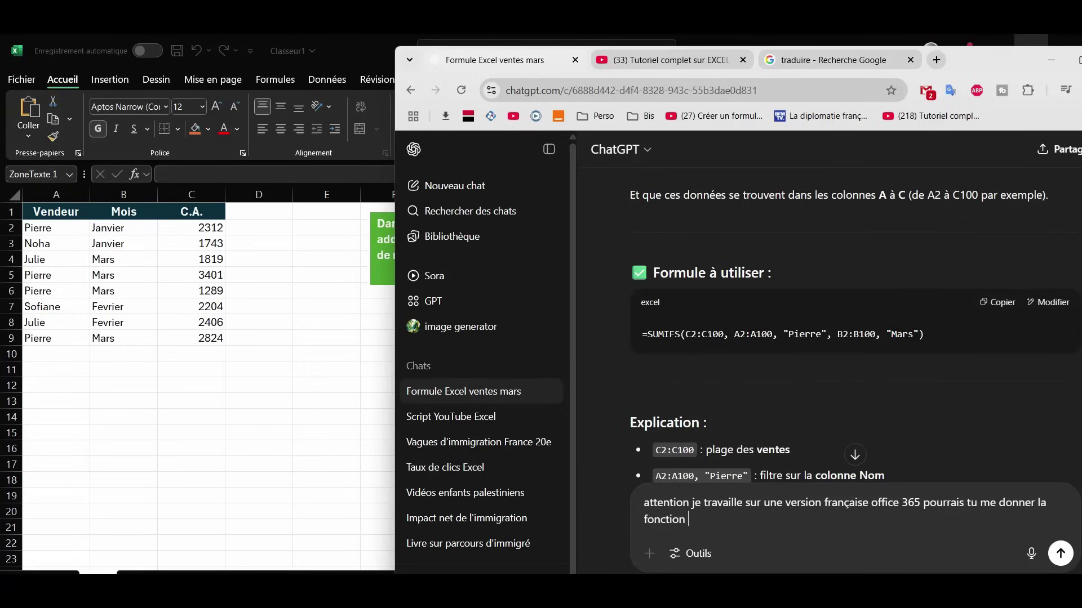
text( en français)
key(Return)
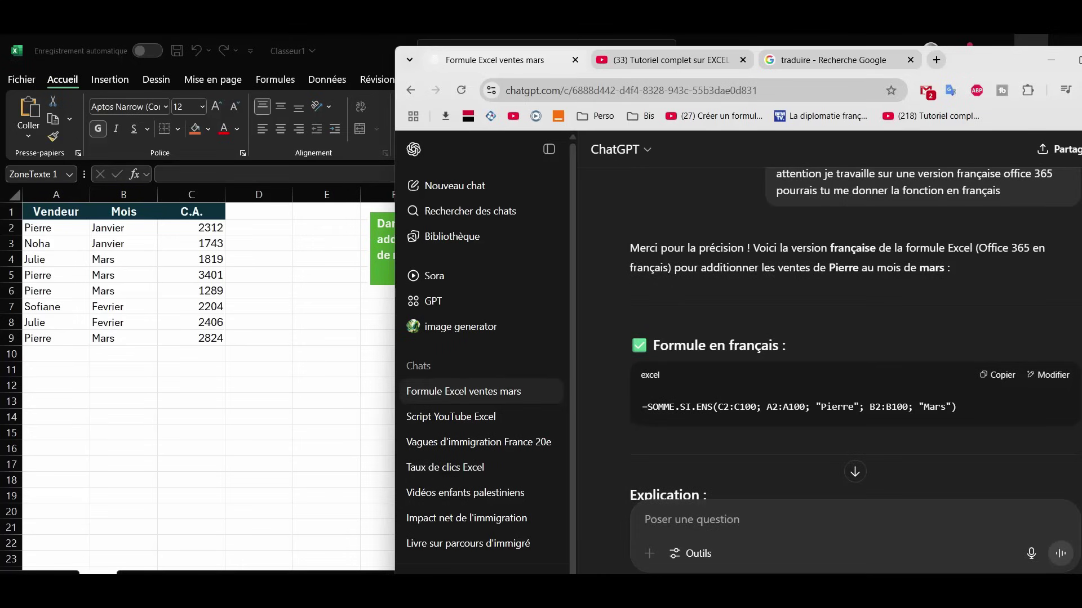
click(997, 375)
key(alt+Tab)
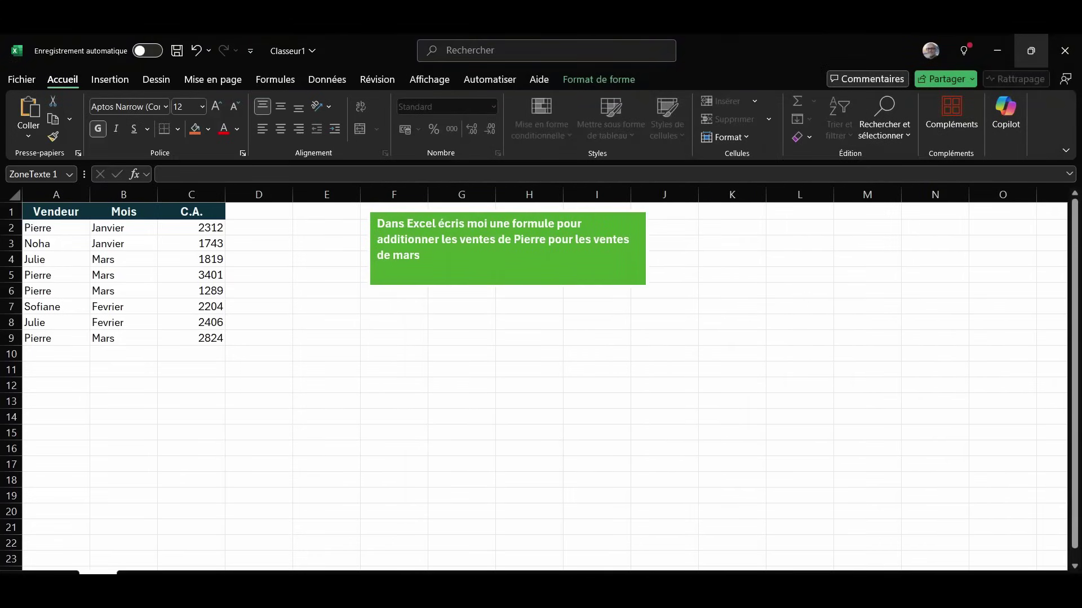
Step: Paste the =SOMME.SI.ENS formula into D2 and commit it, giving 7514
click(259, 228)
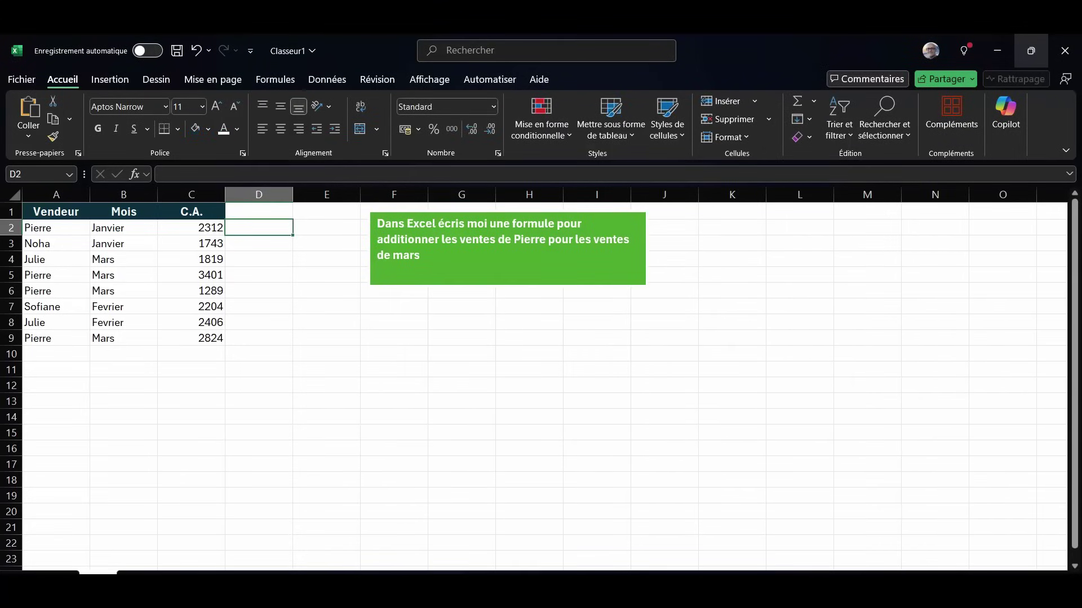
key(ctrl+v)
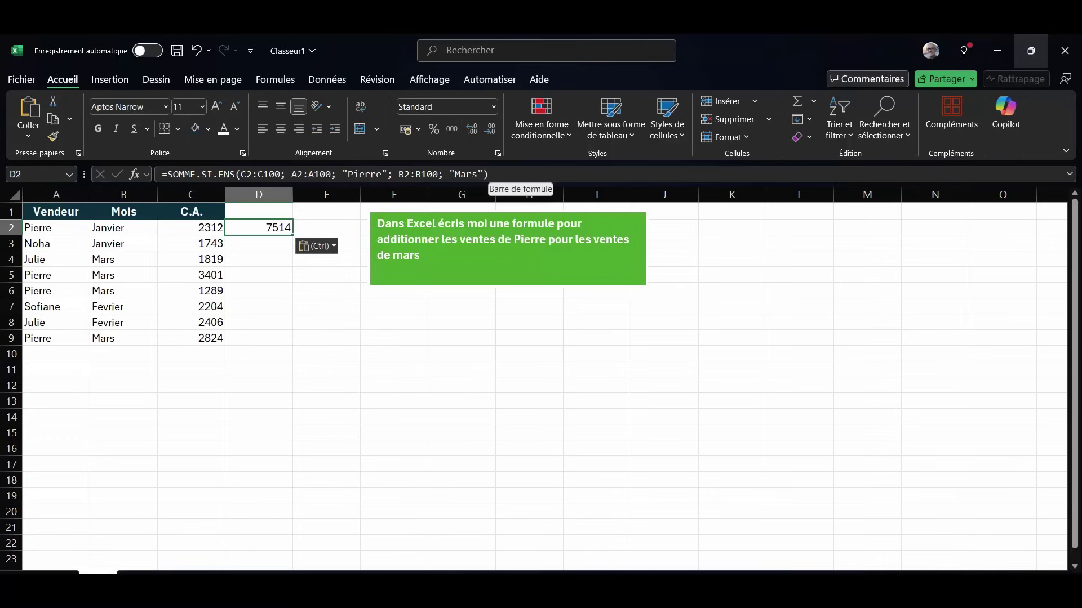
drag(488, 174, 161, 174)
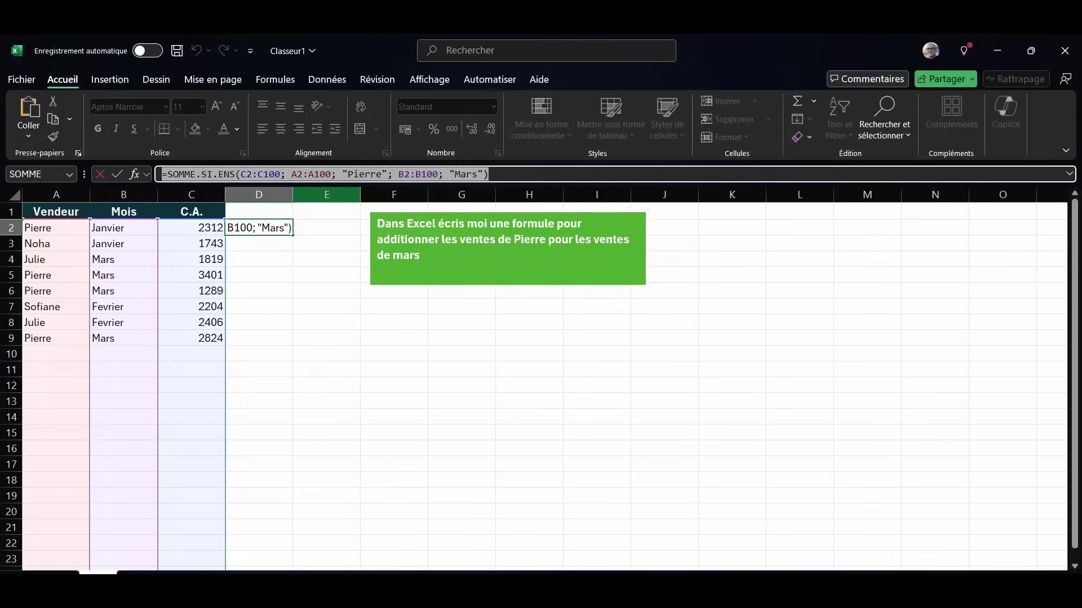
key(ctrl+Return)
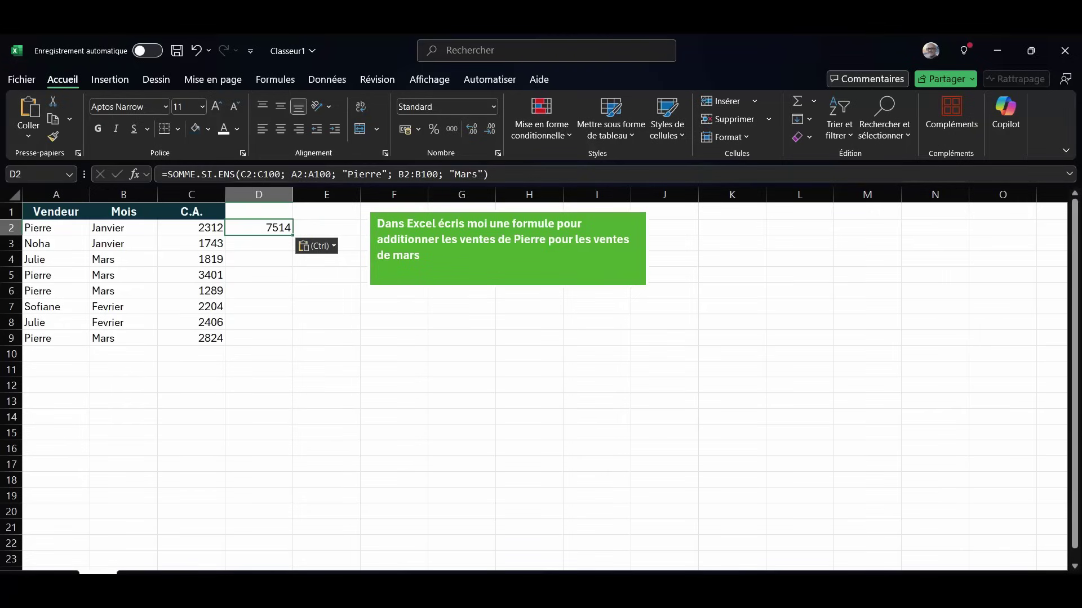
Step: Review the C2:C9 sales amounts and D2's referenced ranges without changing the formula
click(192, 228)
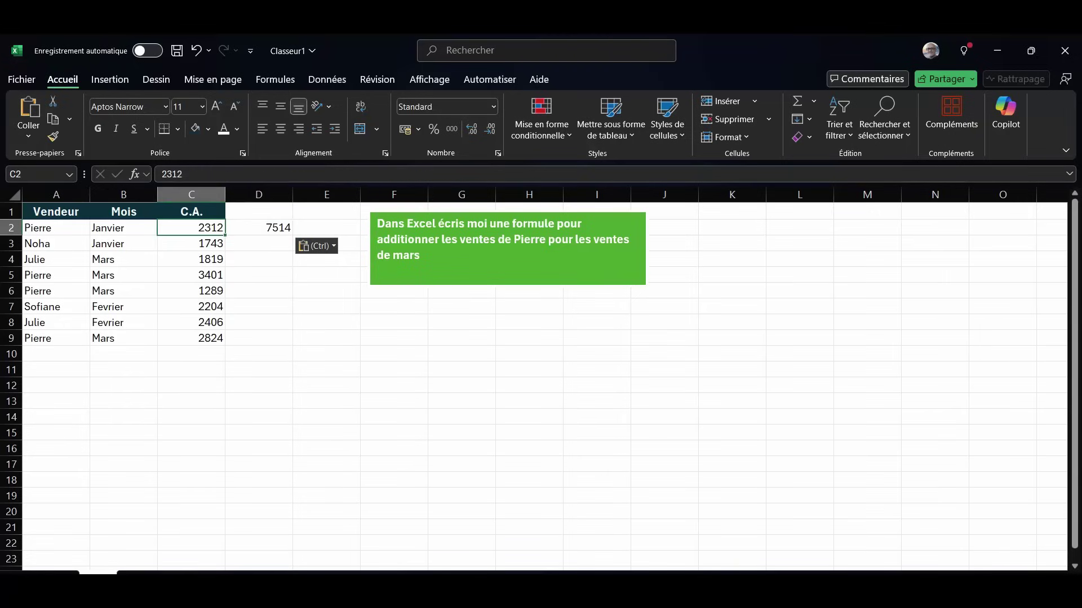
key(shift+Down)
key(shift+Down)
key(shift+Down)
key(shift+Down)
key(shift+Down)
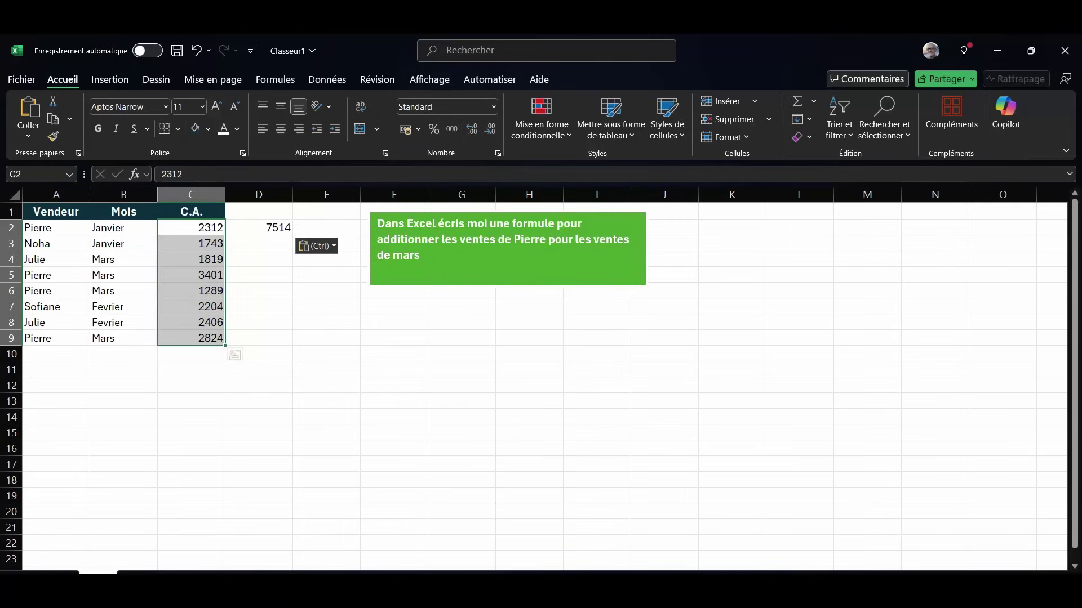
click(259, 228)
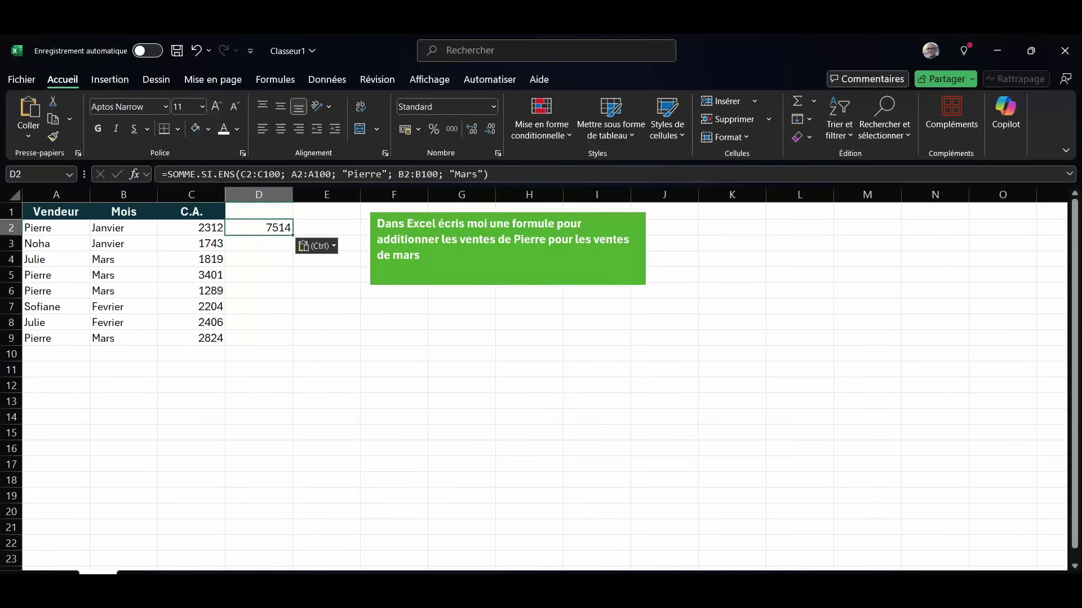
double_click(259, 227)
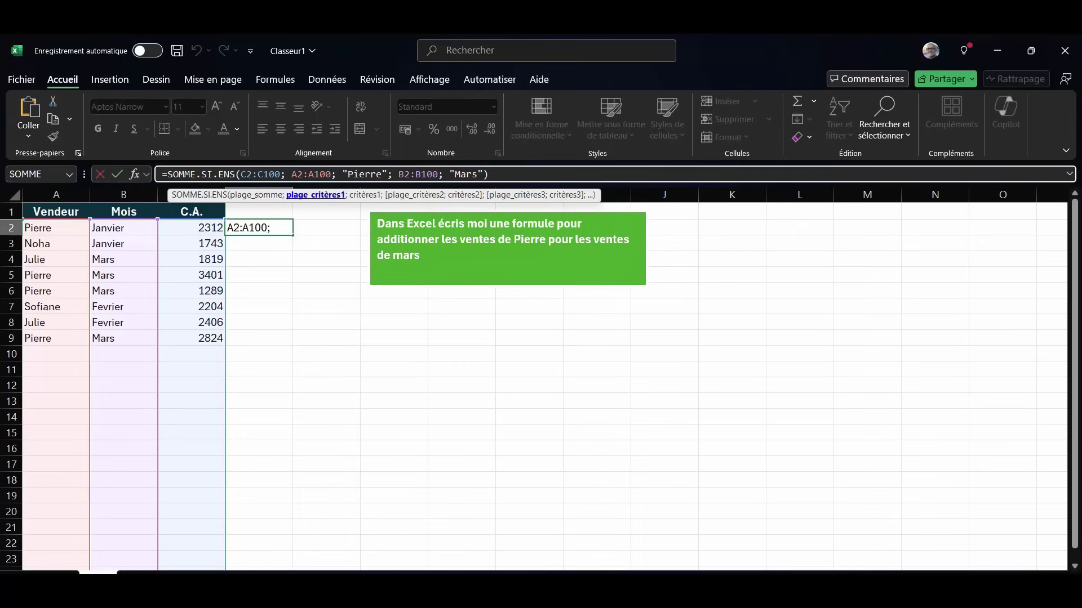
click(304, 174)
key(Escape)
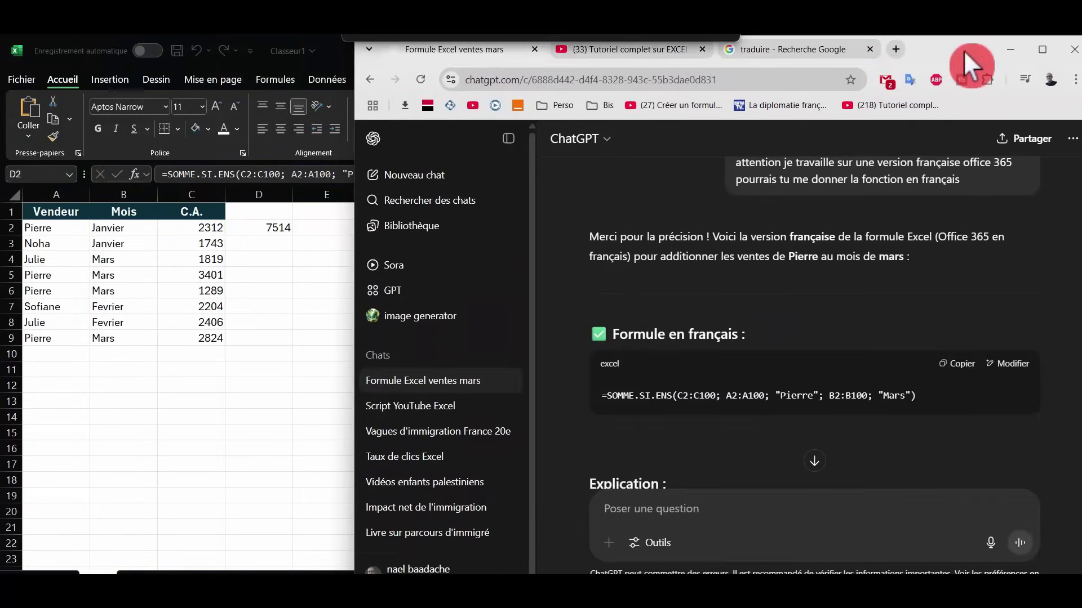
Step: Scroll to the end of the SOMME.SI.ENS explanation, then minimize ChatGPT to show Excel
drag(963, 50, 947, 49)
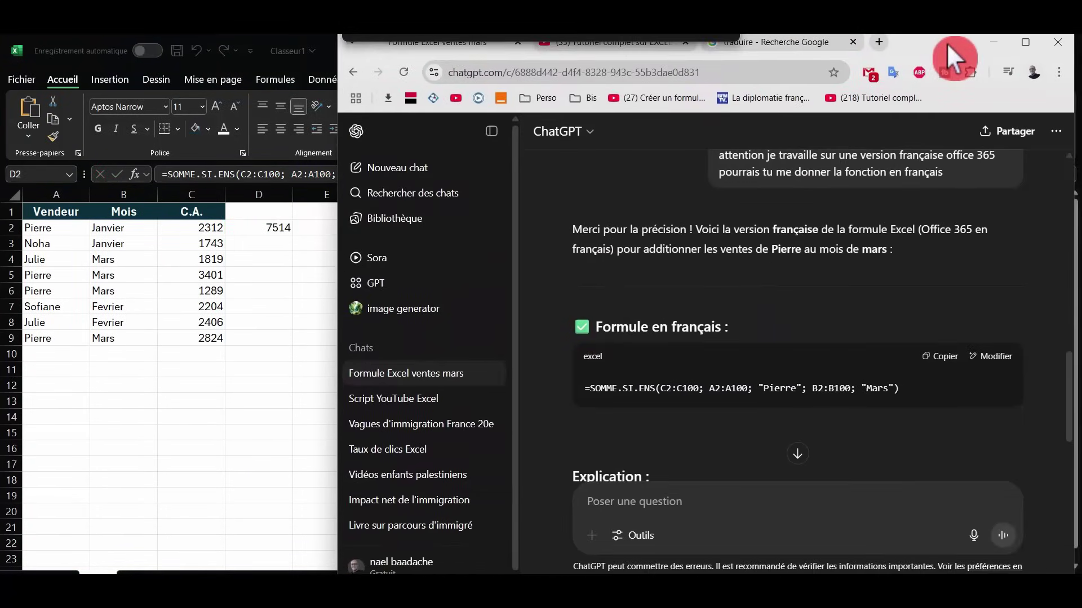
scroll(798, 338, down, 5)
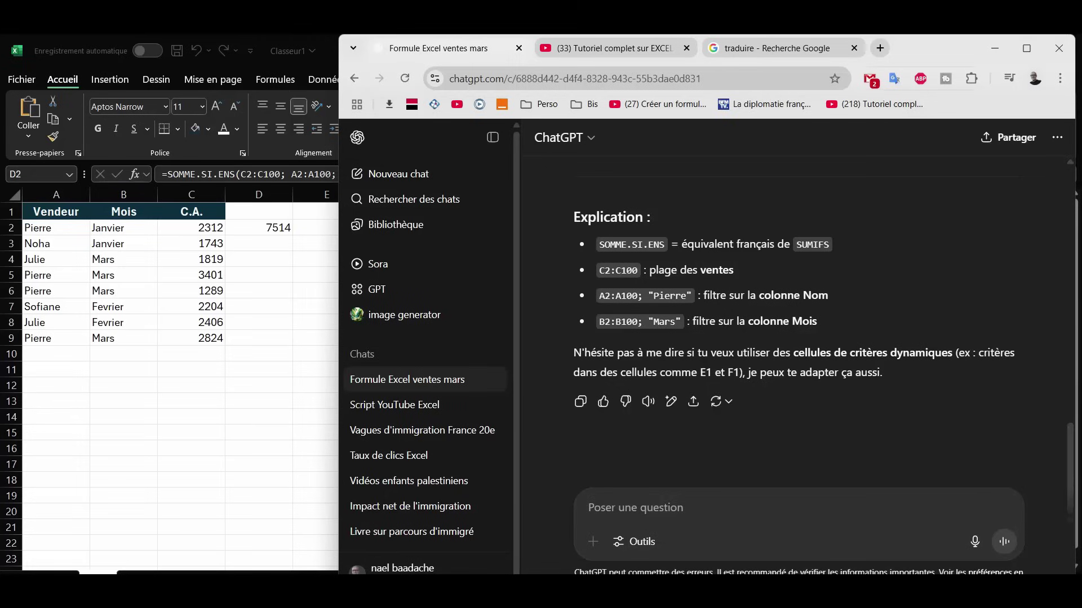
click(995, 48)
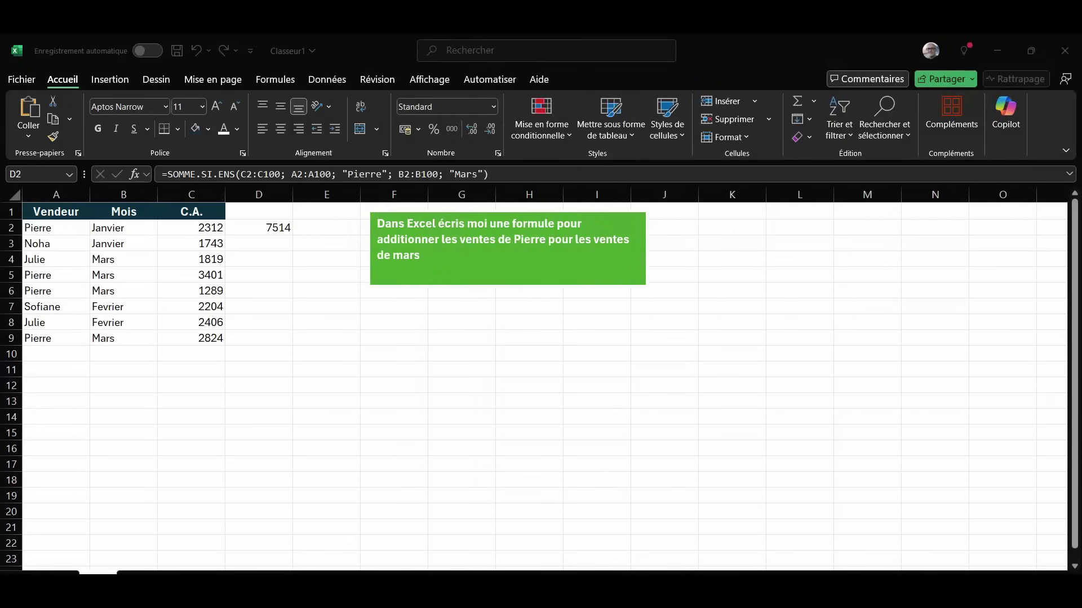
Step: Check D2's 7514 against Pierre's March sales 3401, 1289 and 2824
key(ctrl+v)
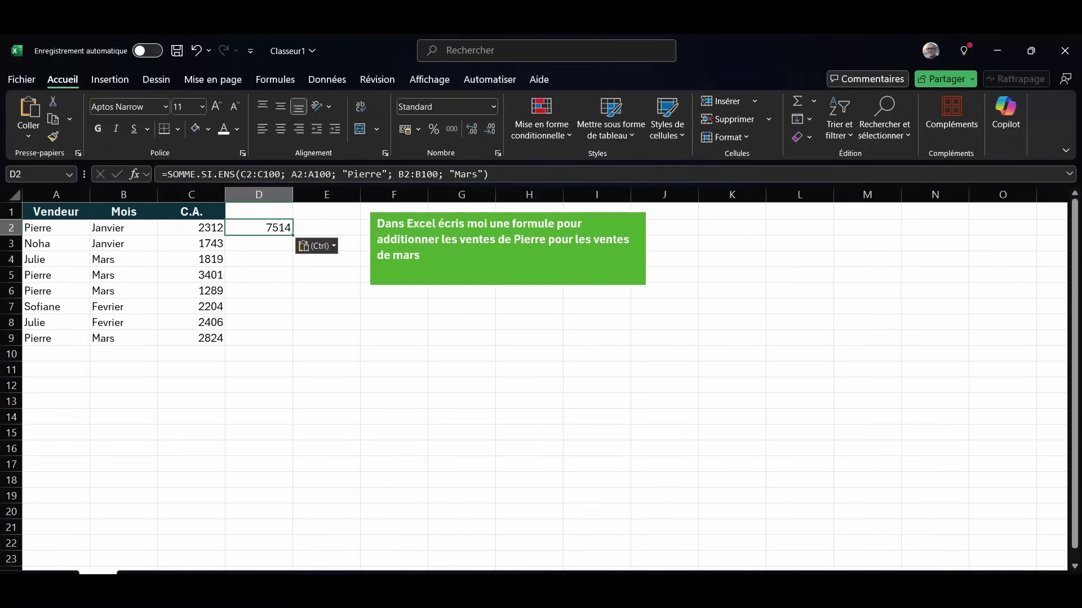
click(56, 228)
click(123, 227)
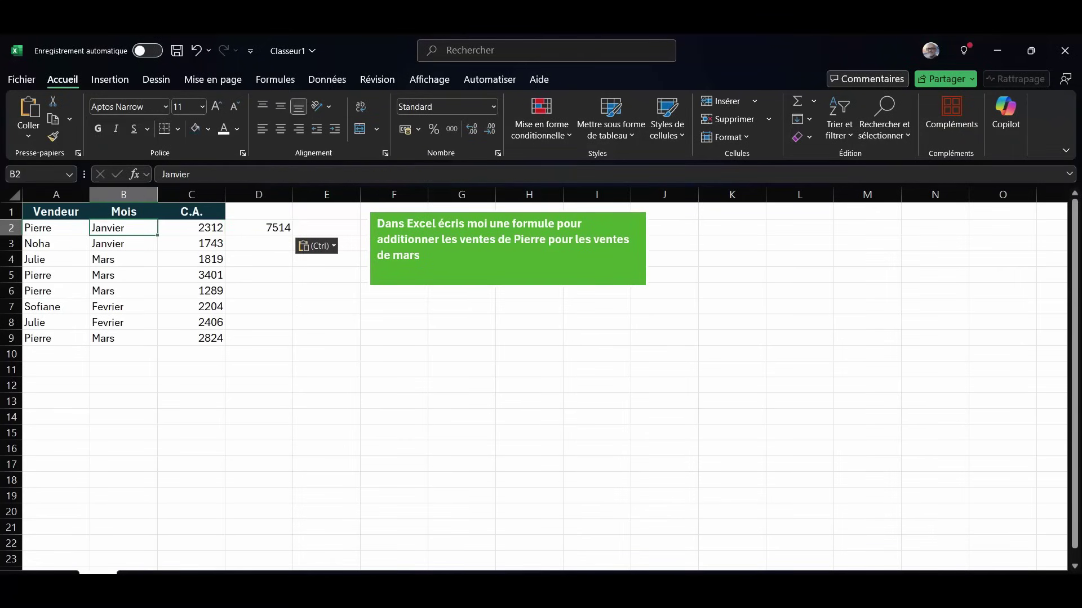
drag(191, 275, 191, 290)
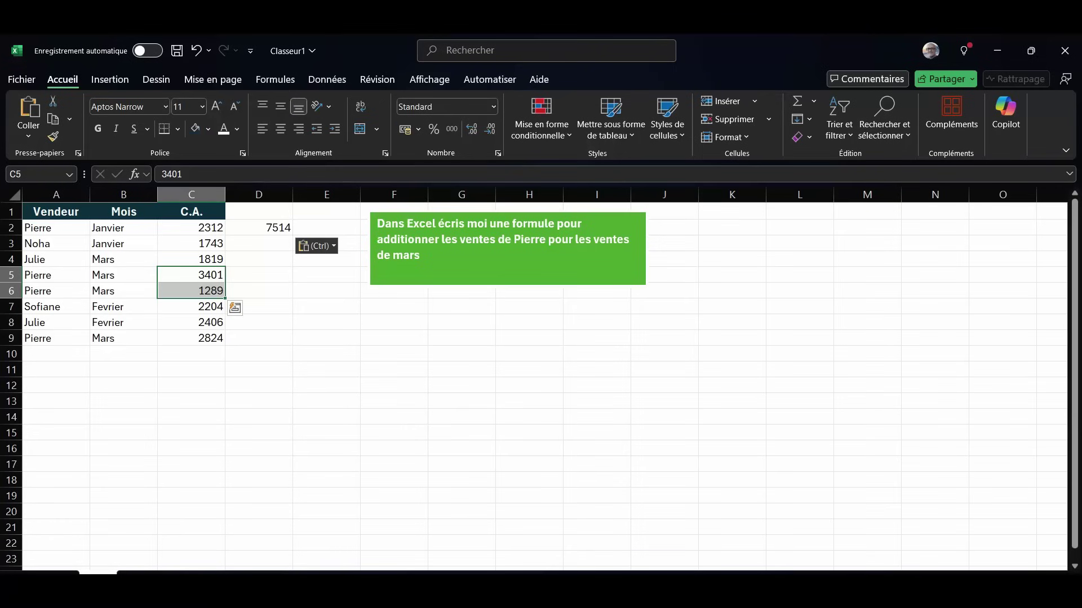
ctrl+click(192, 338)
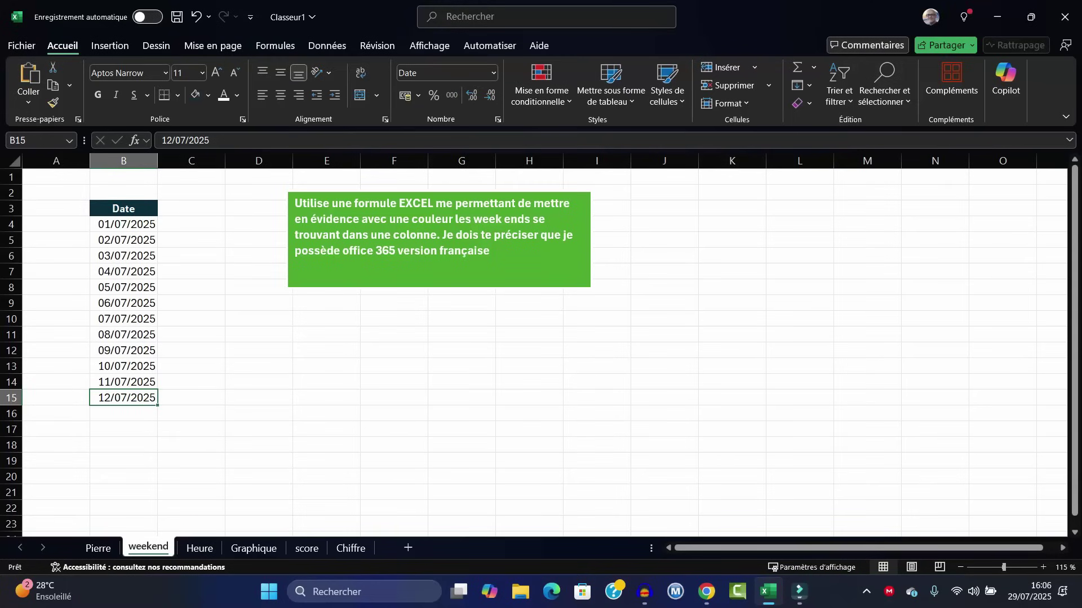
drag(123, 224, 123, 398)
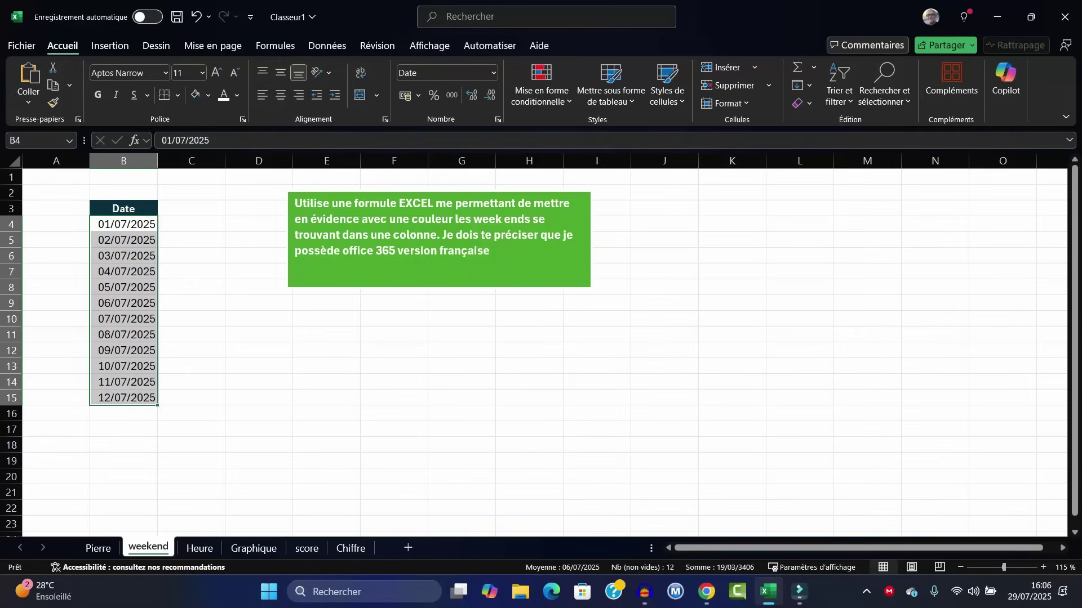
click(123, 272)
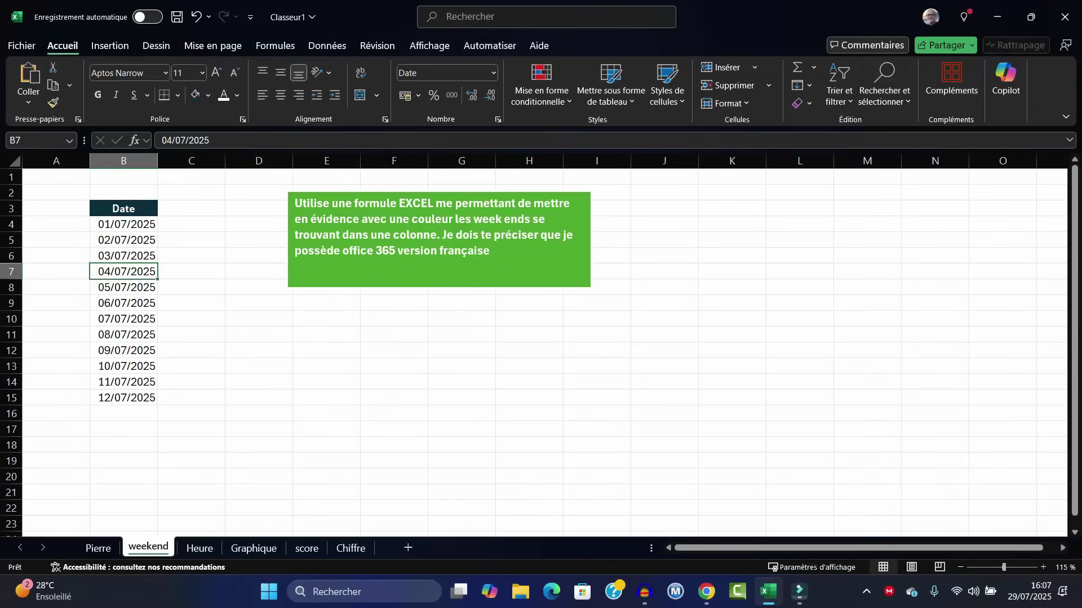
drag(295, 203, 491, 251)
key(ctrl+c)
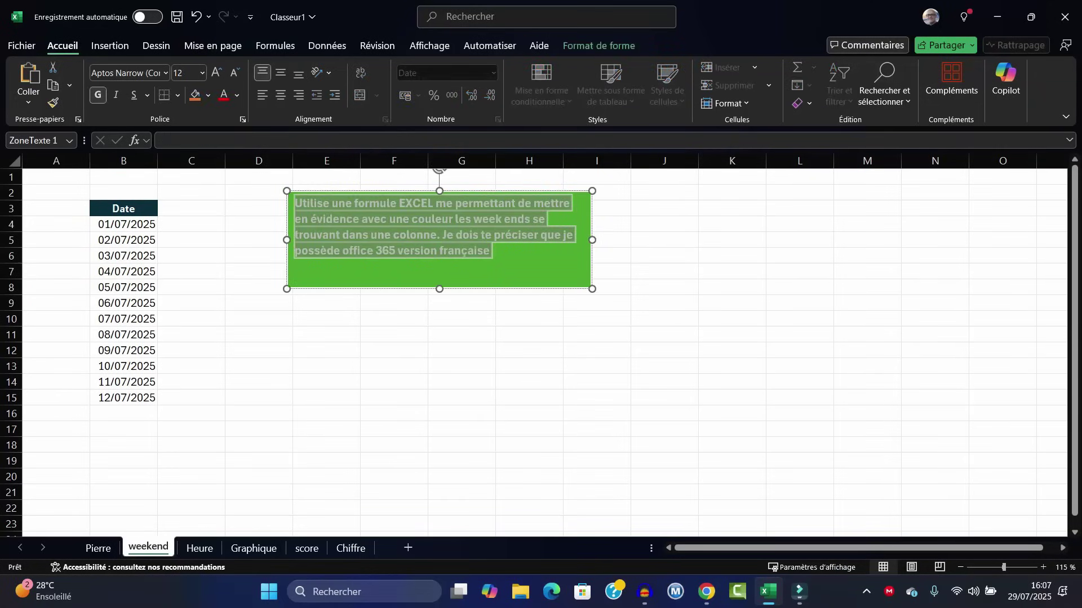
Step: Paste the weekend-highlighting prompt into ChatGPT and send it
key(alt+Tab)
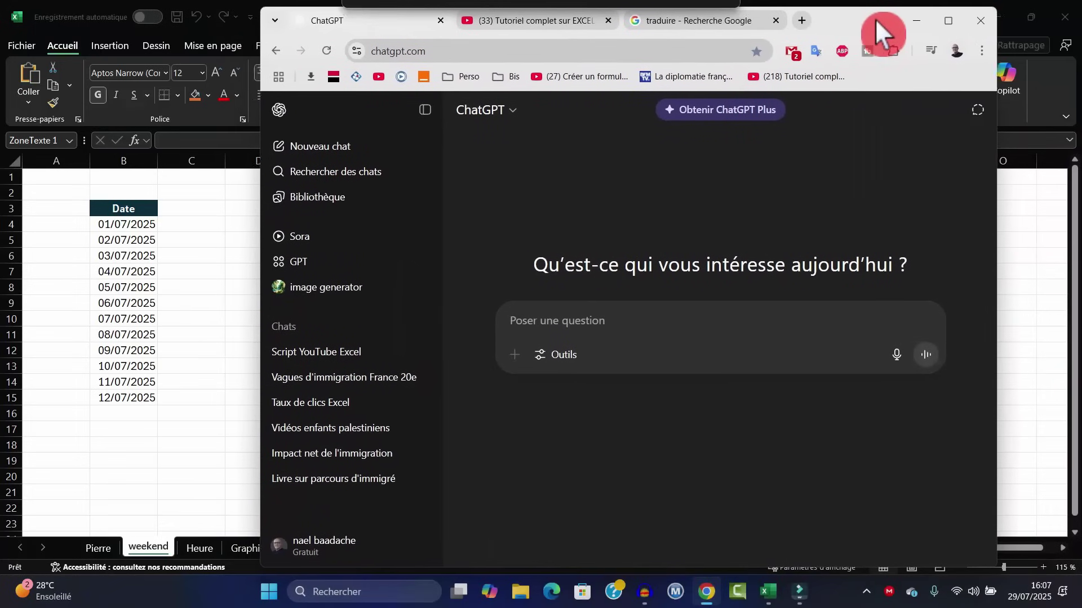
drag(843, 26, 959, 12)
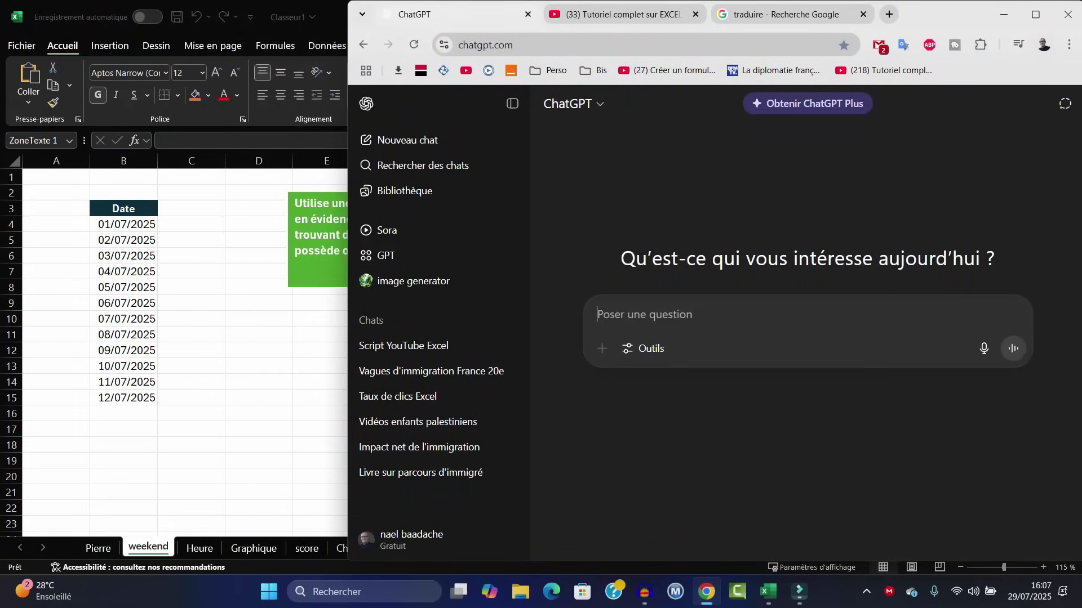
key(ctrl+v)
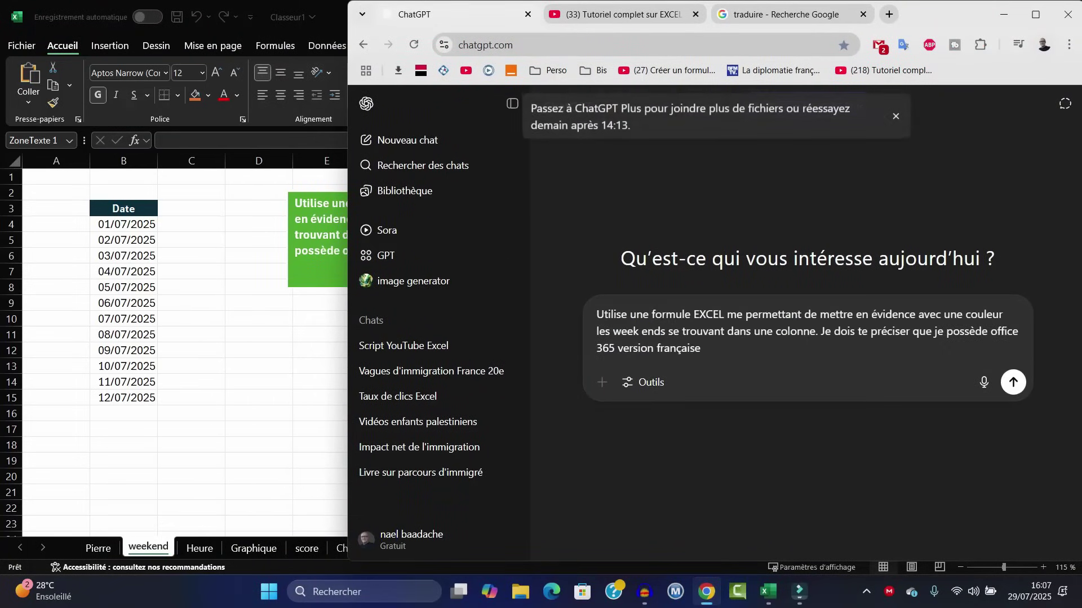
key(Return)
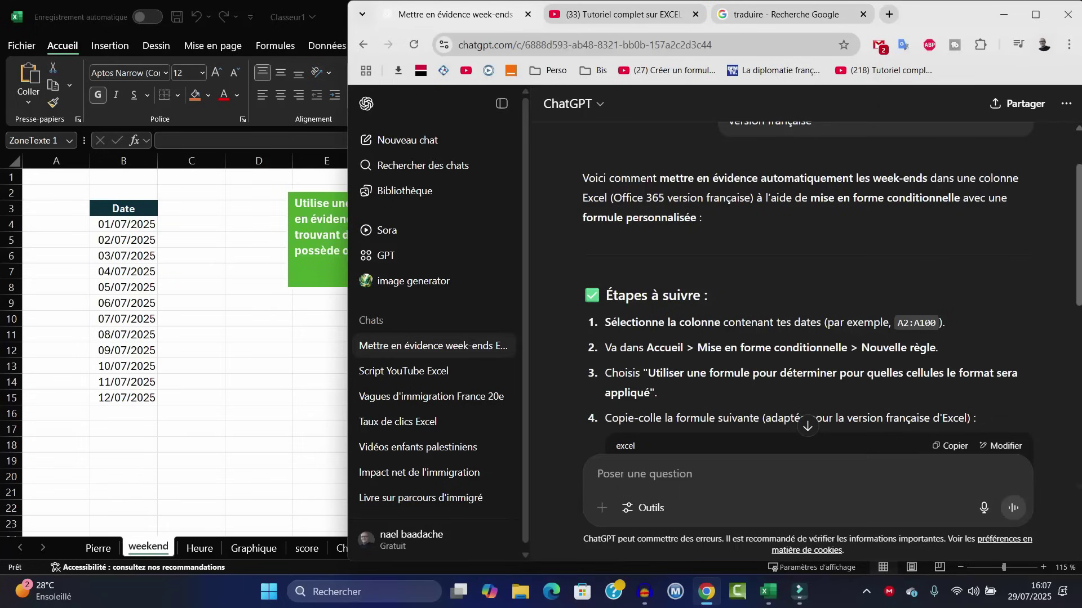
Step: Scroll through the =OU(JOURSEM(A2;2)>5) answer, then minimize the browser
scroll(808, 293, down, 3)
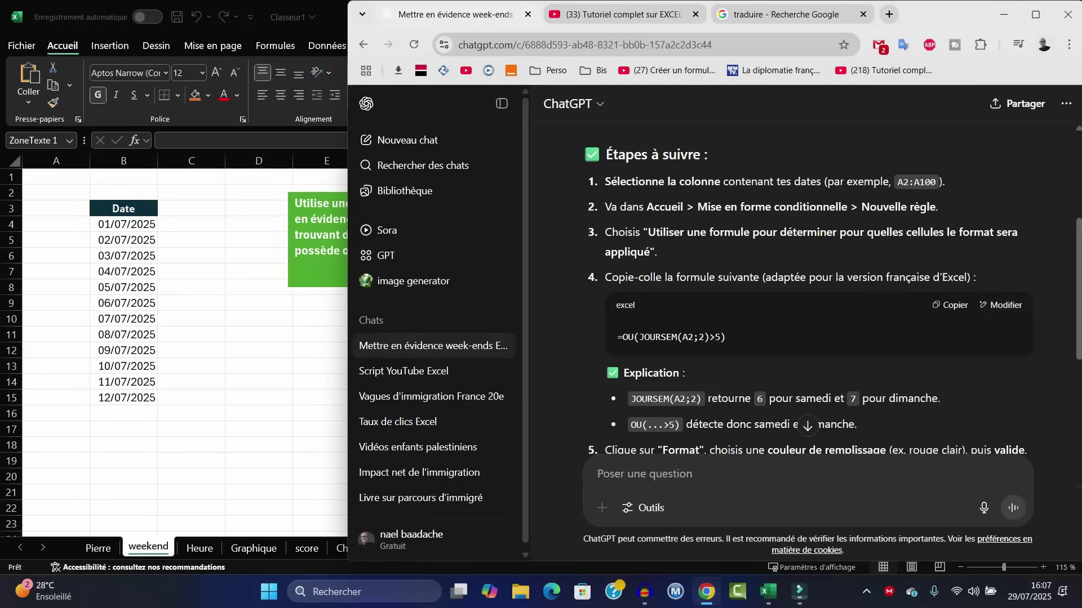
scroll(807, 293, down, 3)
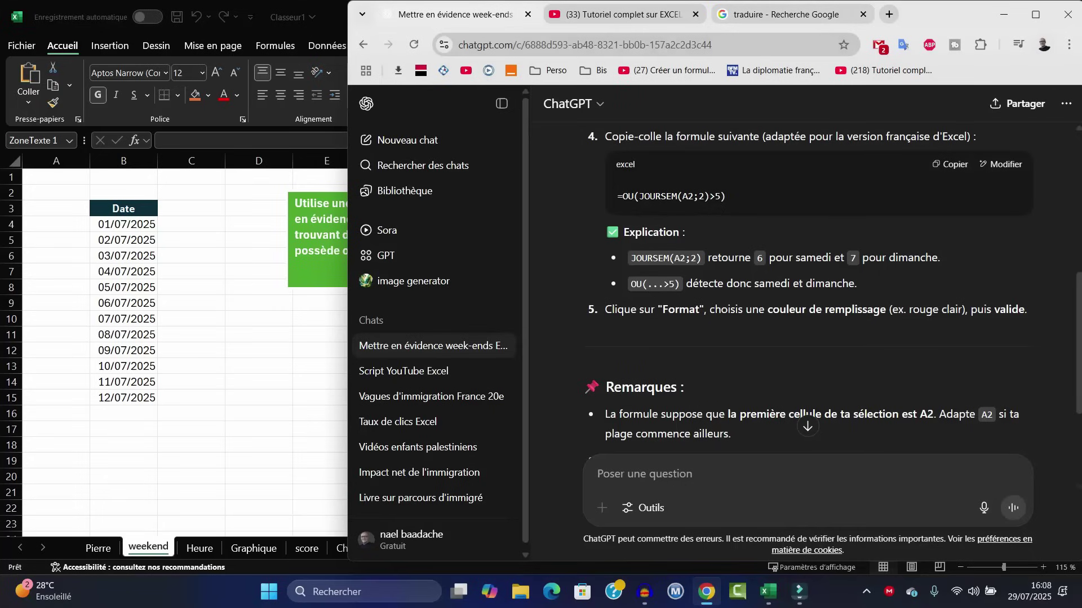
click(1003, 14)
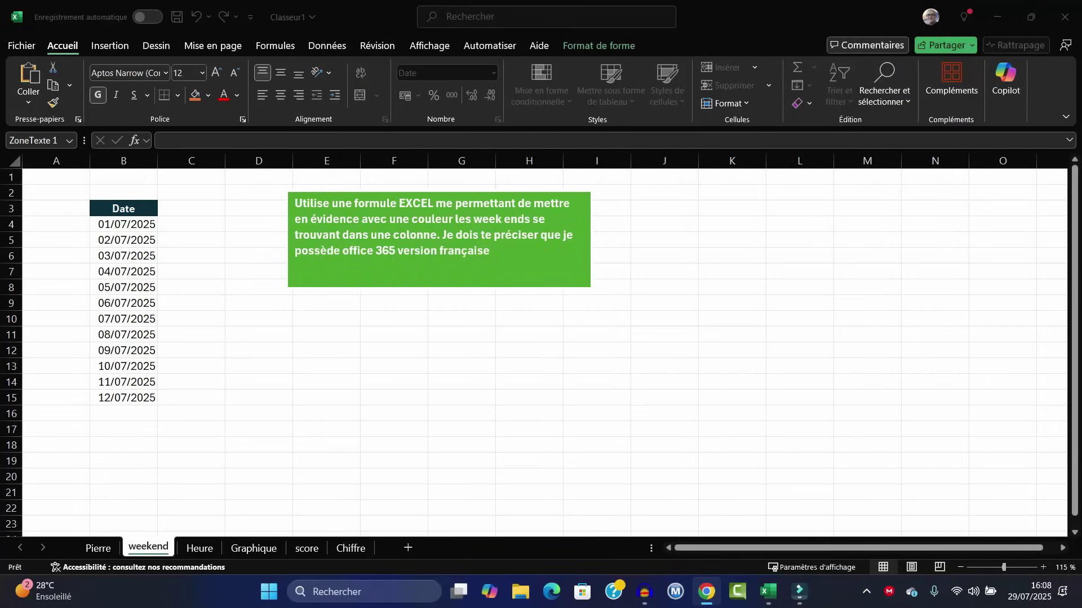
Step: Select B4:B15 and start a new formula-based conditional formatting rule
drag(124, 224, 124, 398)
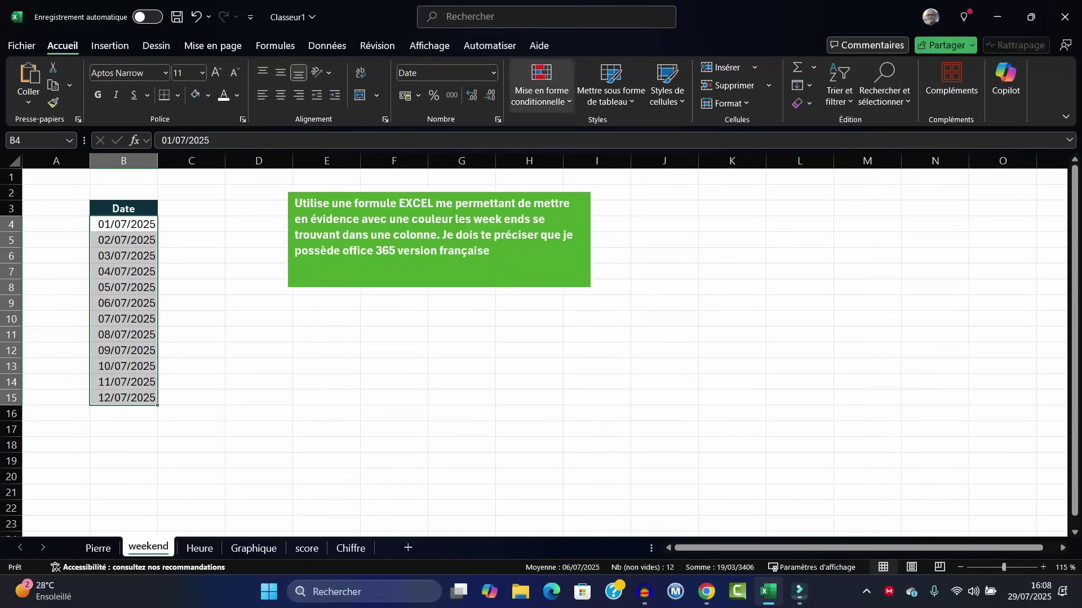
click(541, 91)
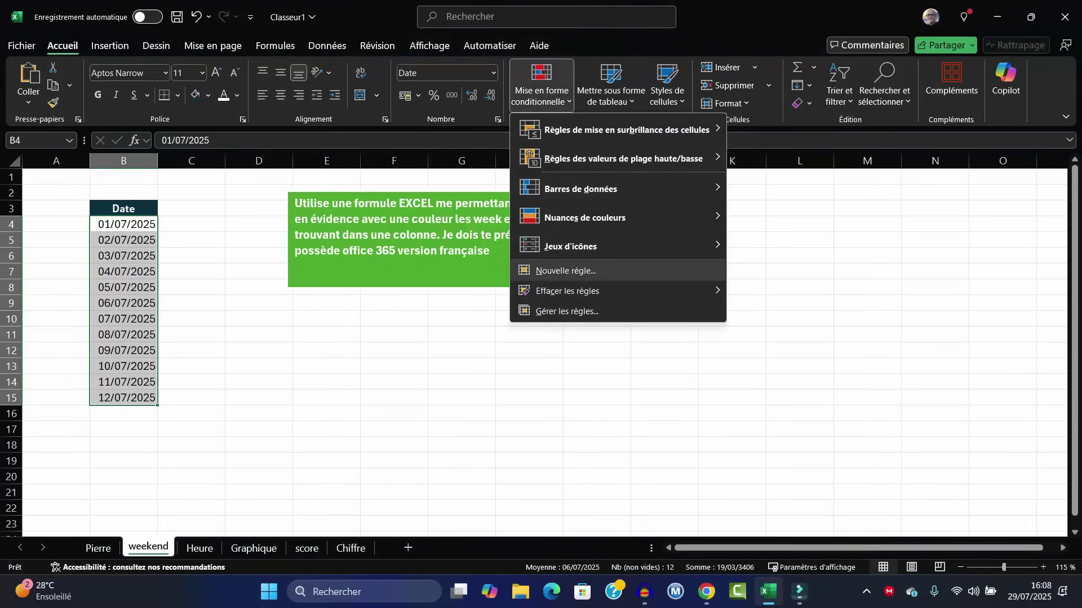
click(565, 270)
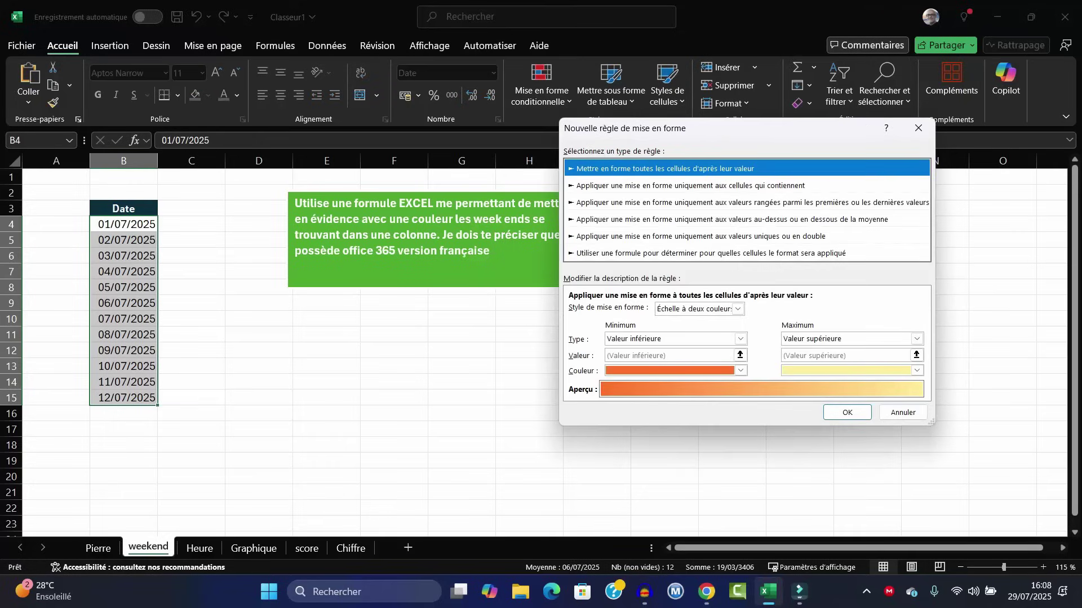
click(710, 253)
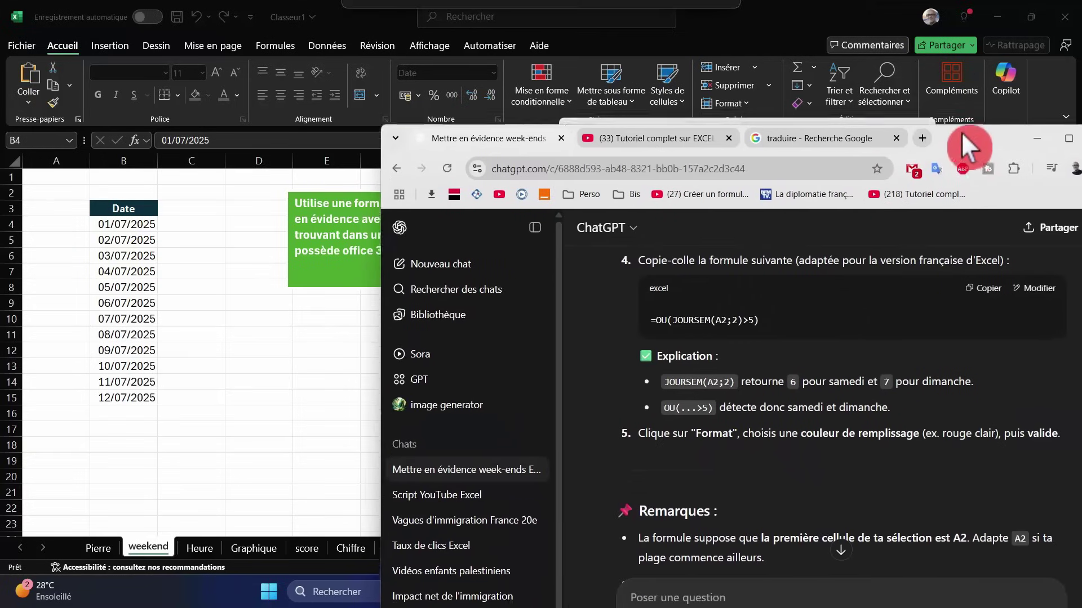
Step: Copy ChatGPT's weekend formula and return to the rule dialog
drag(887, 96, 882, 68)
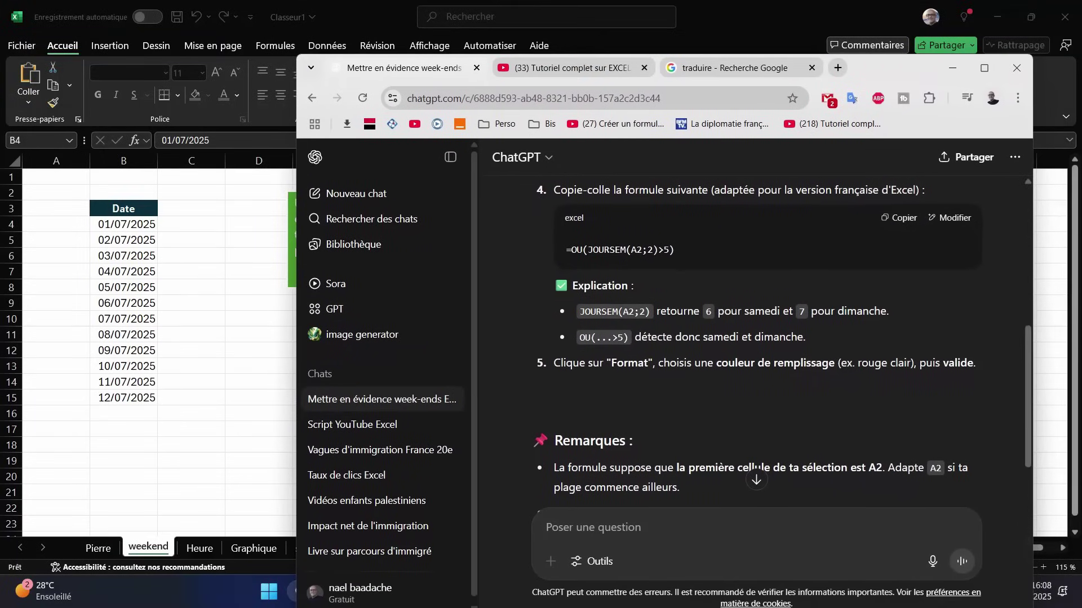
click(899, 218)
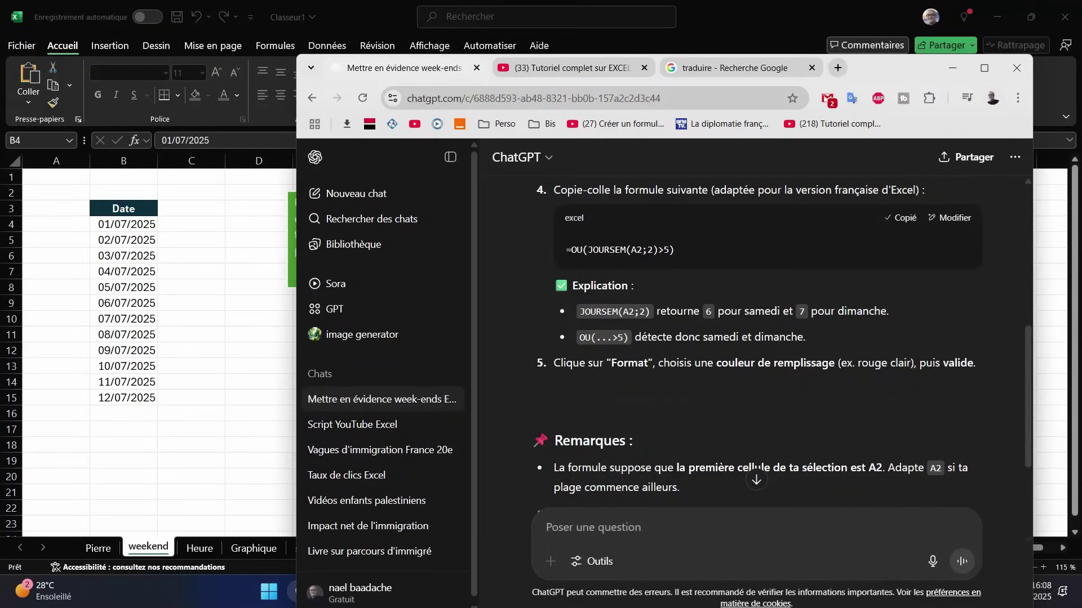
click(952, 67)
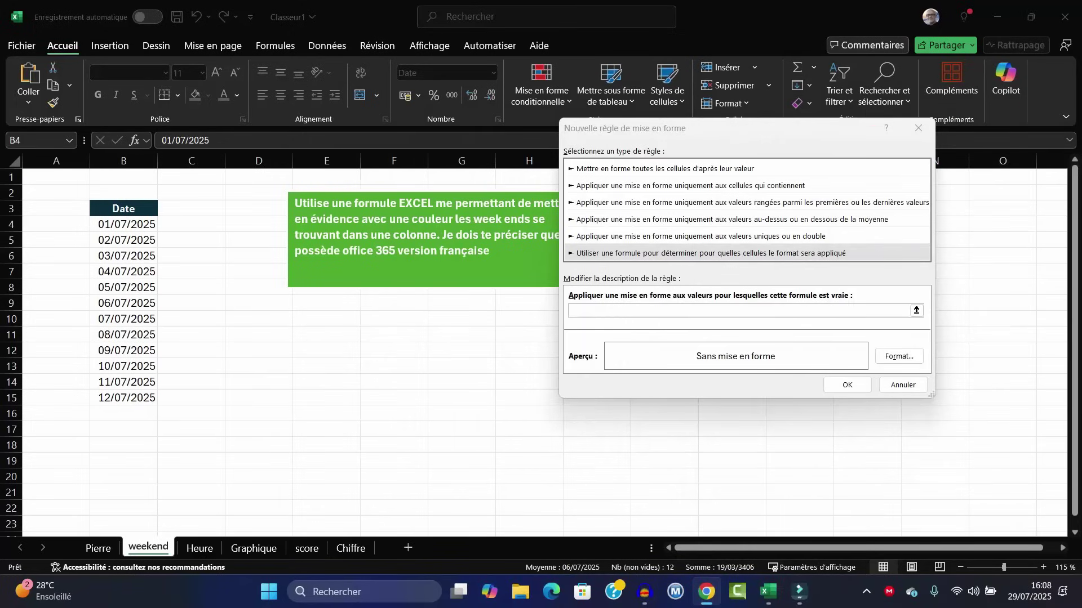
Step: Enter the rule formula =OU(JOURSEM(b4;2)>5), replacing A2 with b4
click(570, 311)
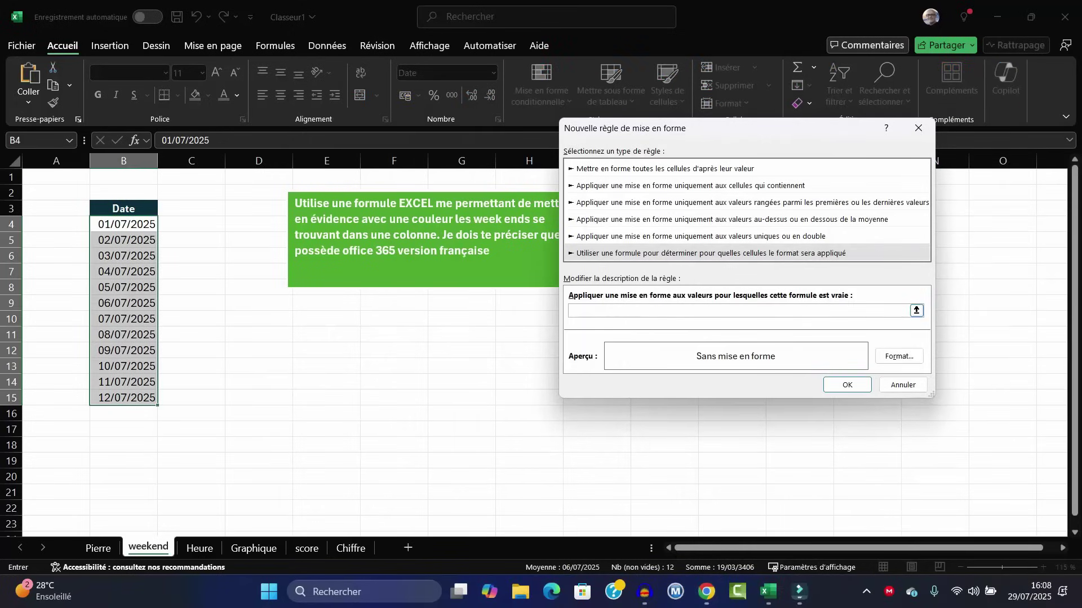
key(ctrl+v)
click(631, 311)
key(BackSpace)
key(BackSpace)
text(b)
text(4)
Step: Give matching dates a light green fill and apply the rule
click(899, 356)
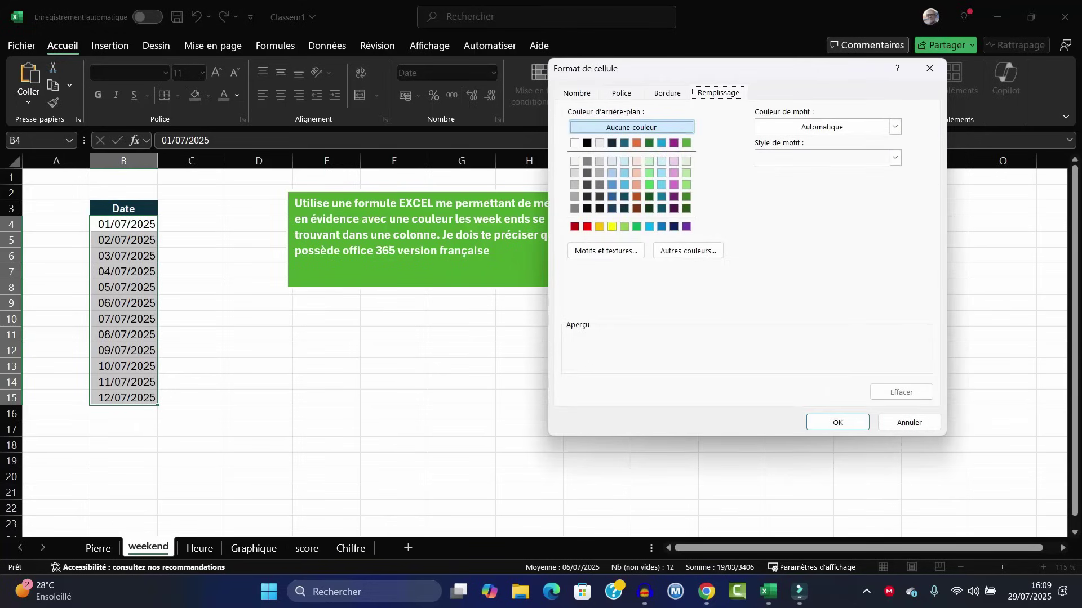
click(624, 227)
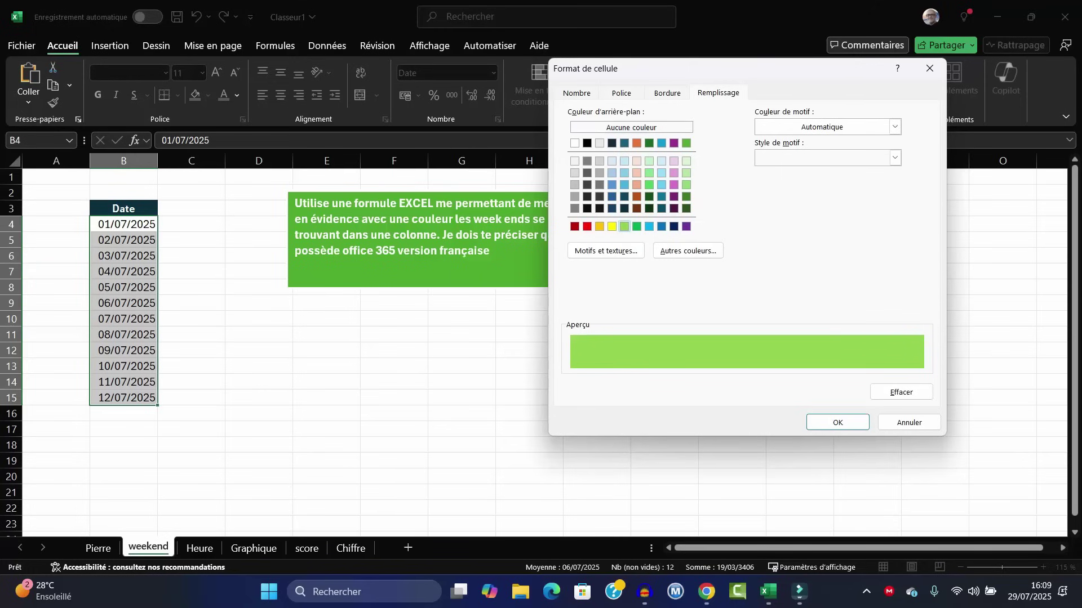
click(838, 423)
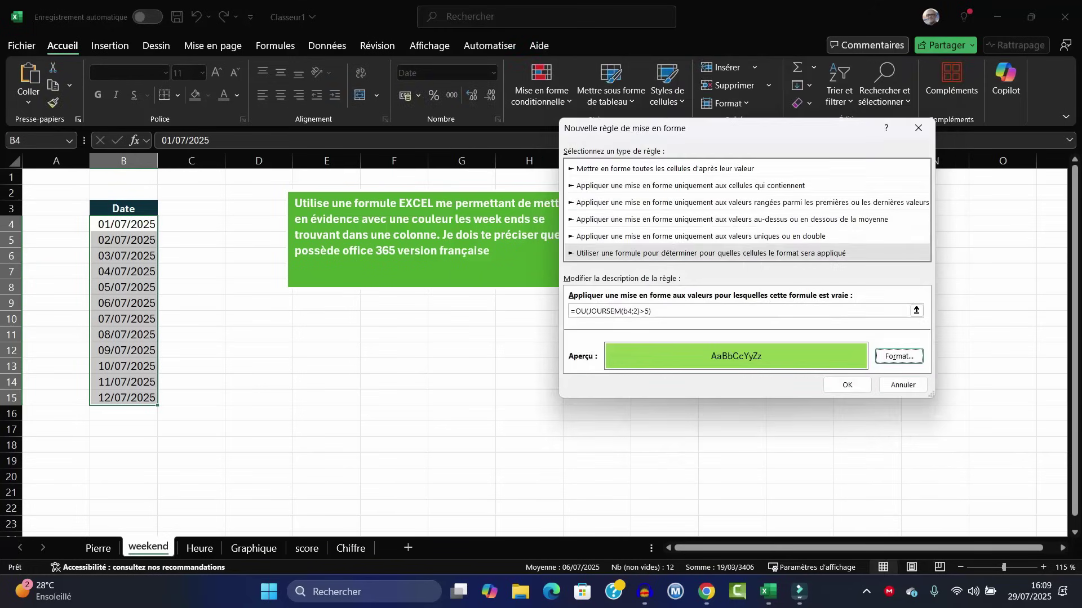
click(846, 385)
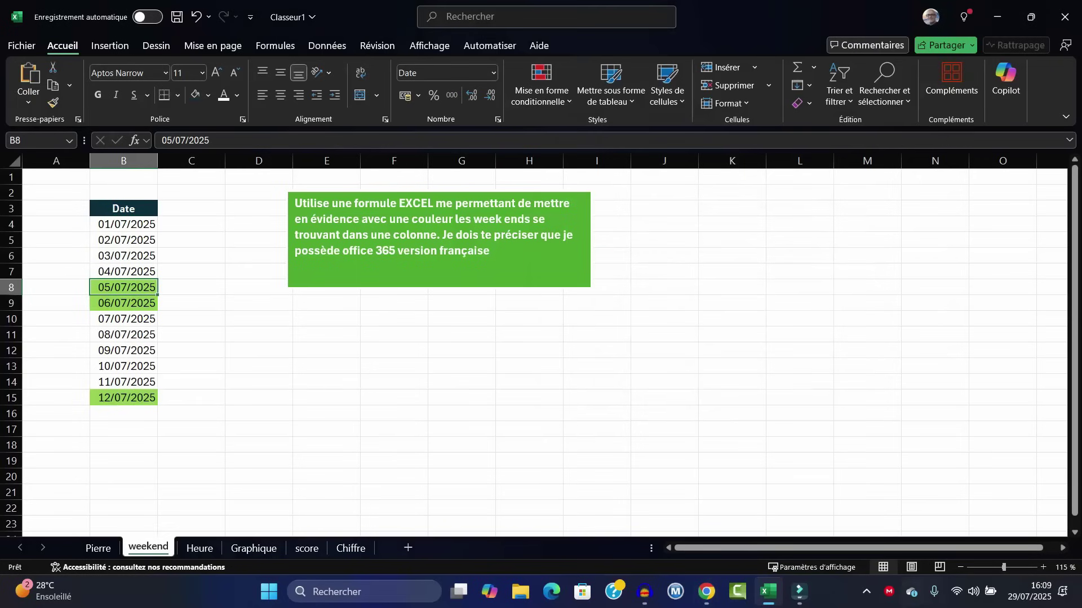
Step: Dismiss the Windows notification panel to reveal the Heure sheet's Début/Fin time table
click(1029, 591)
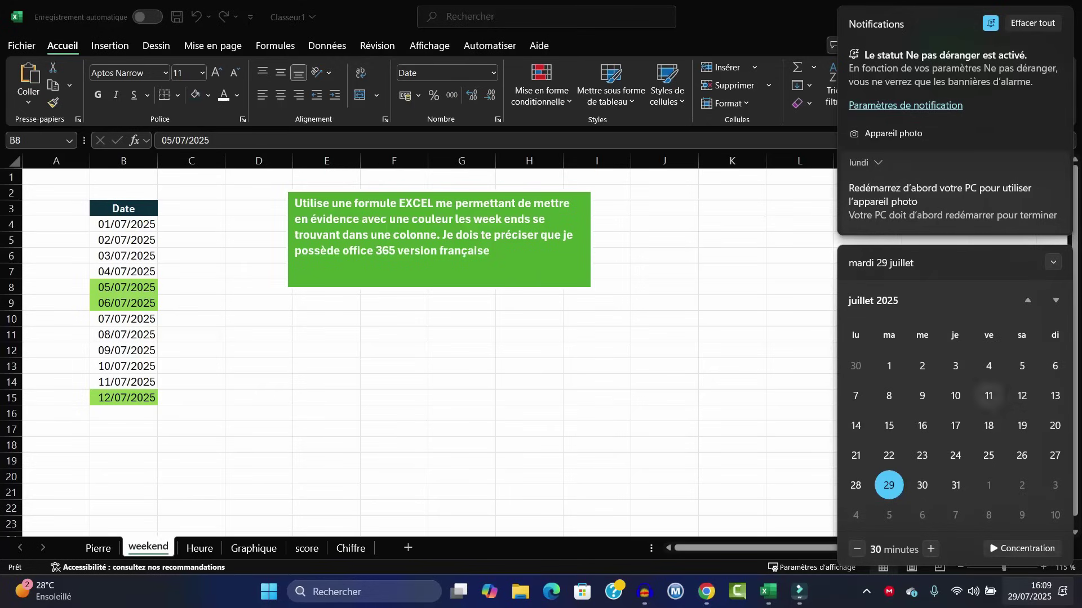
key(Escape)
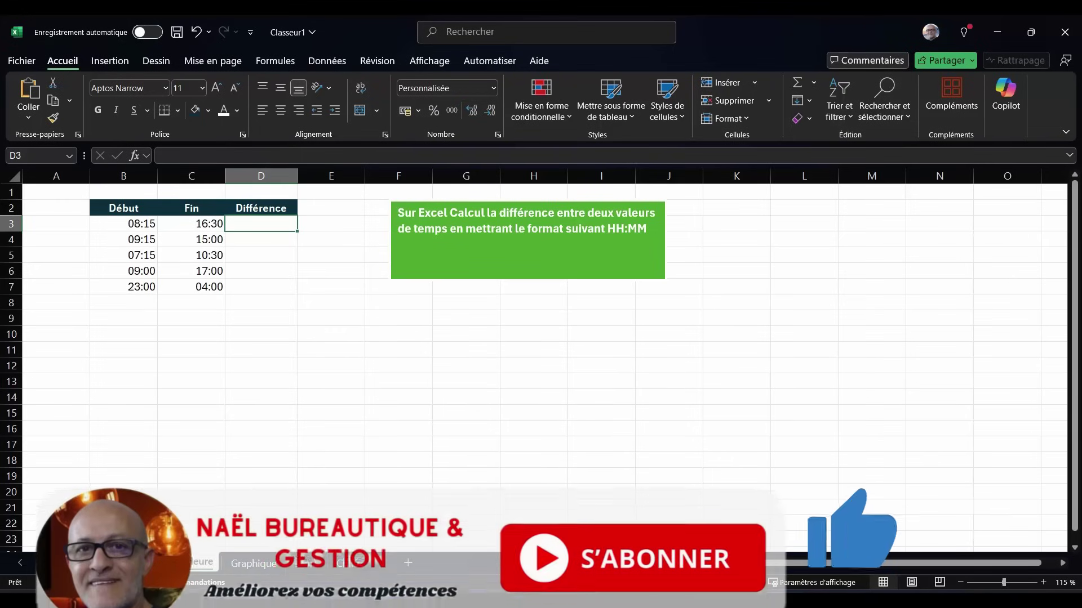
Step: Inspect the Début and Fin times in B3:C7 and the empty Différence cell D3
click(124, 224)
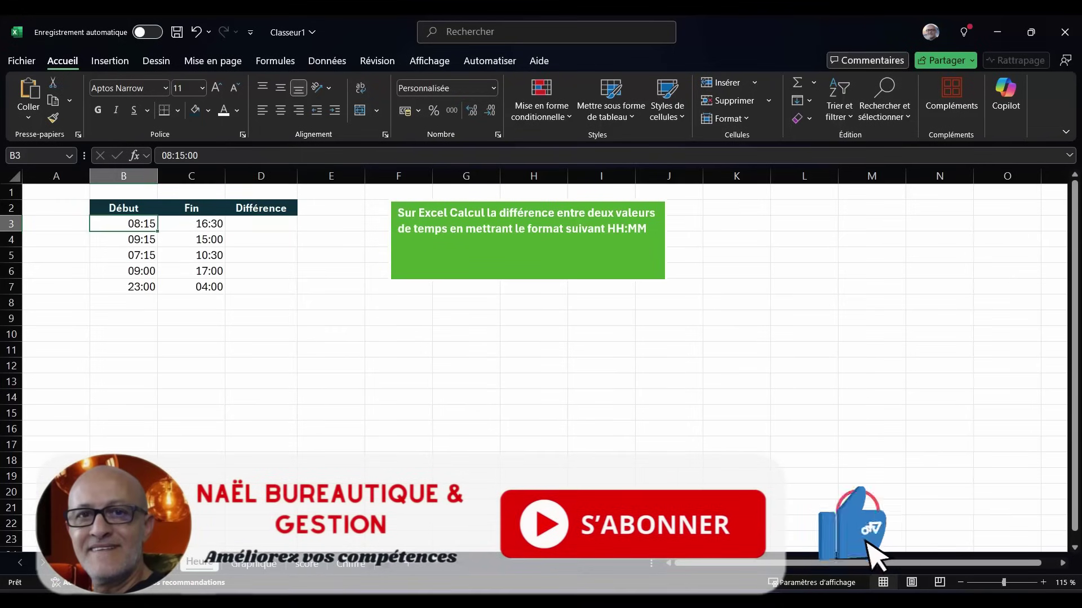
click(192, 224)
drag(124, 224, 208, 286)
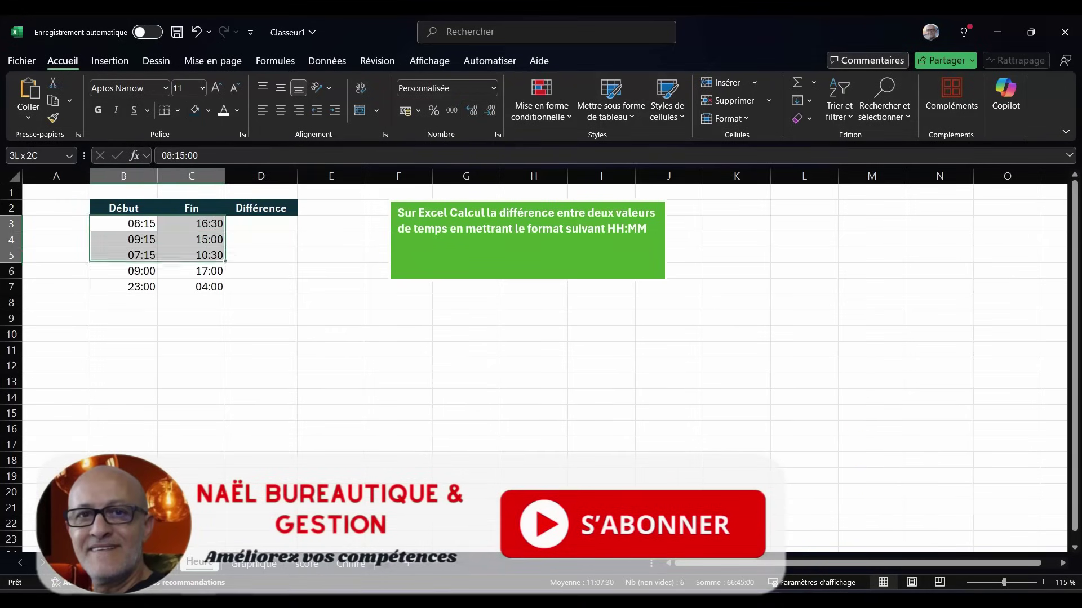
click(261, 224)
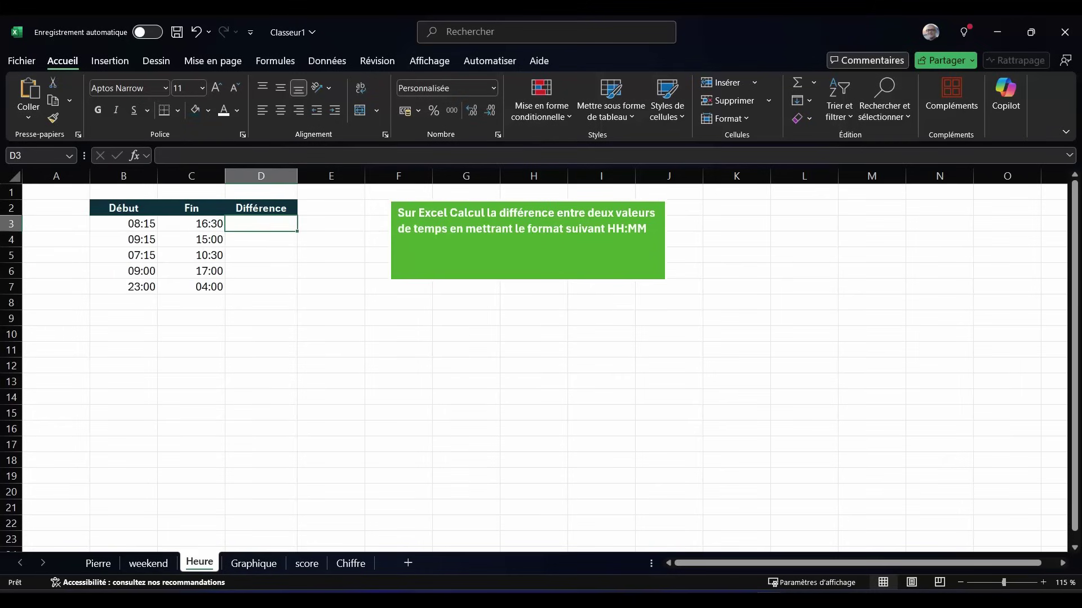
Step: Copy the green note's HH:MM time-difference question and switch to ChatGPT
click(528, 248)
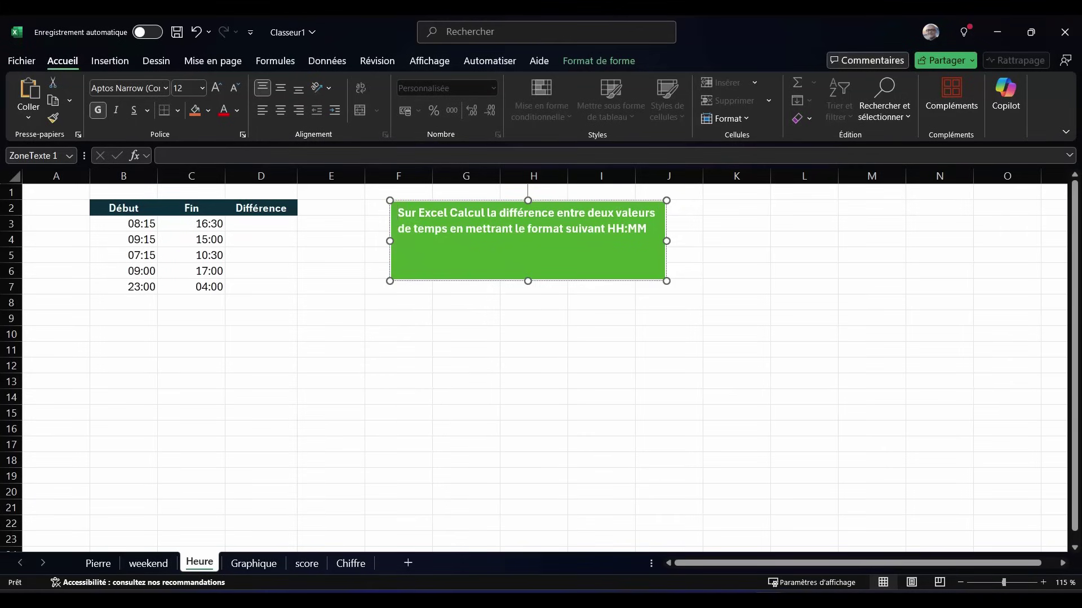
key(ctrl+a)
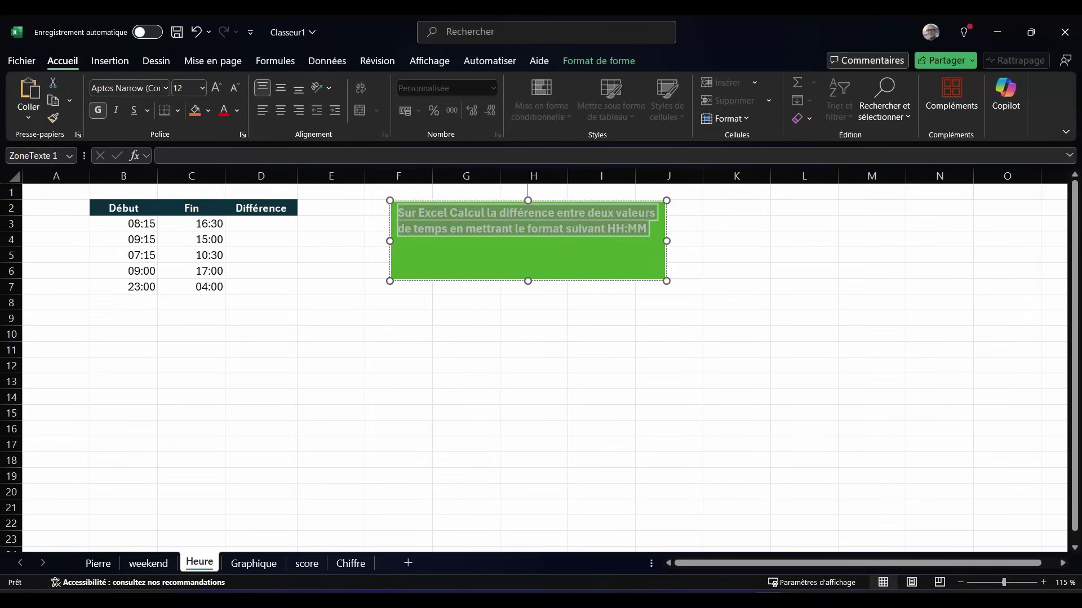
click(601, 333)
key(alt+Tab)
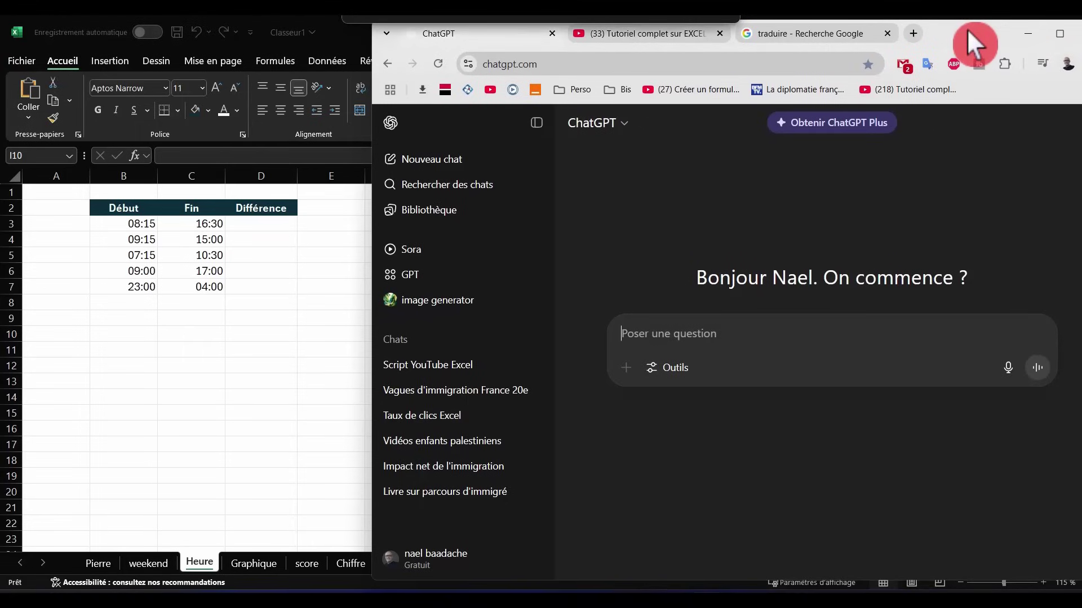
Step: Paste the time-difference question into ChatGPT and send it
click(967, 28)
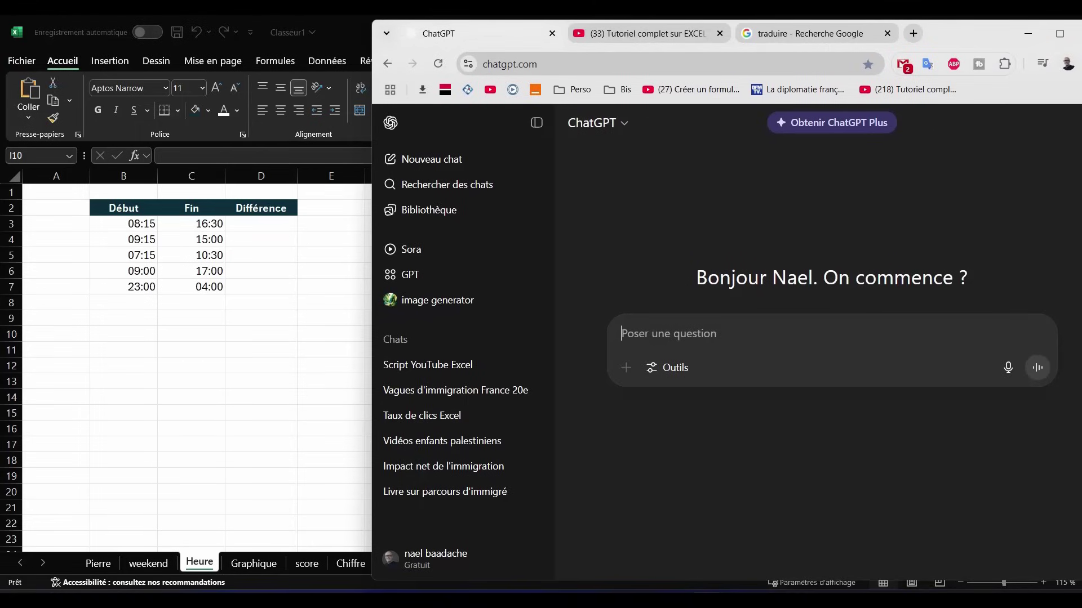
key(ctrl+v)
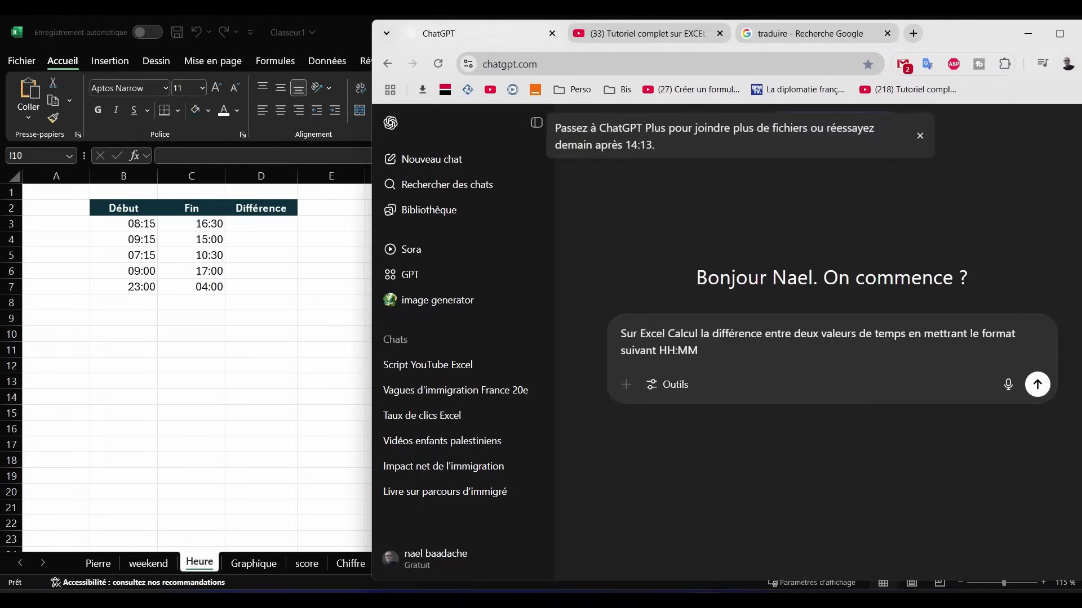
key(Return)
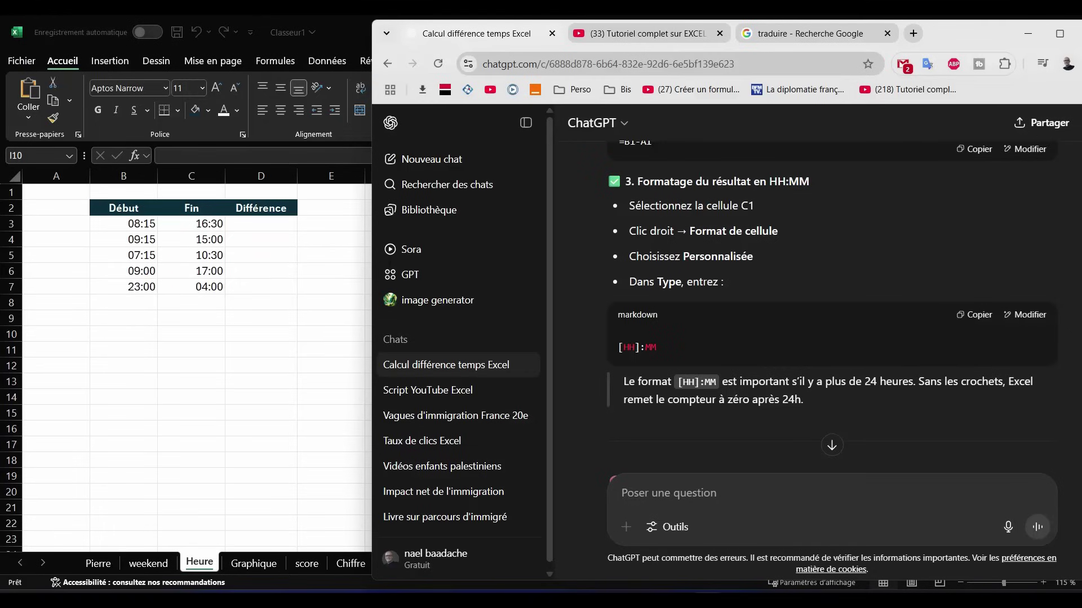
Step: Read ChatGPT's =B1-A1, [HH]:MM and MOD answer, then return to Excel's D3
scroll(831, 338, down, 3)
scroll(831, 338, down, 3)
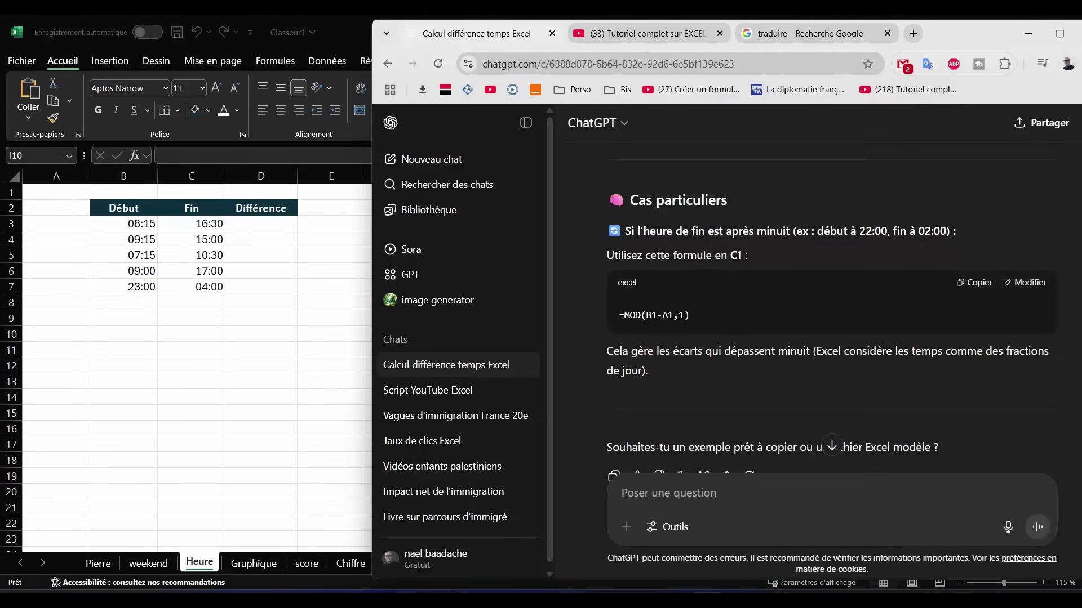
scroll(830, 310, up, 3)
scroll(831, 310, up, 3)
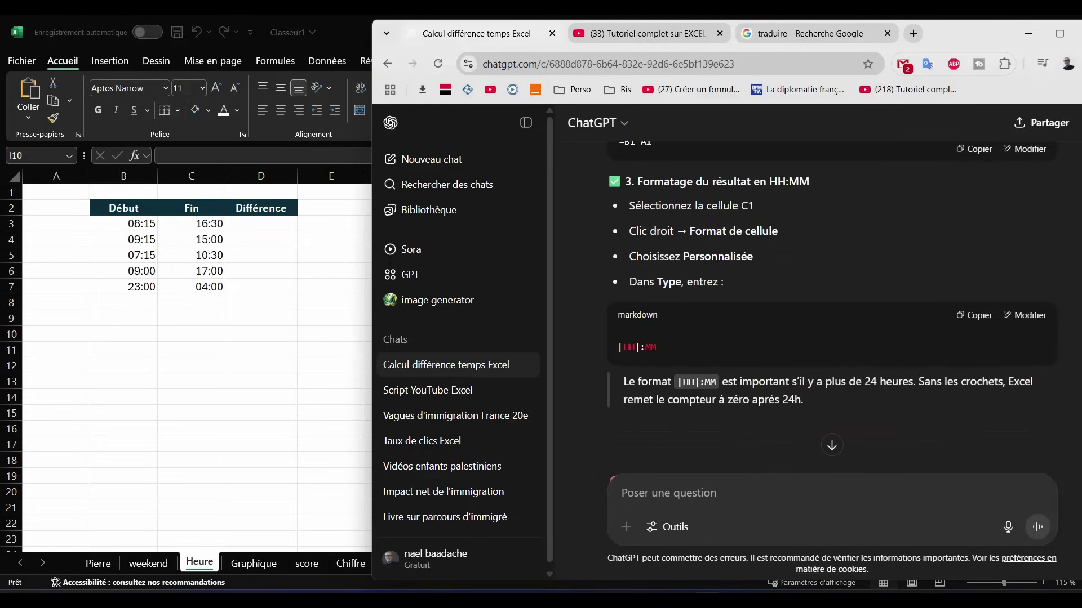
scroll(831, 309, up, 3)
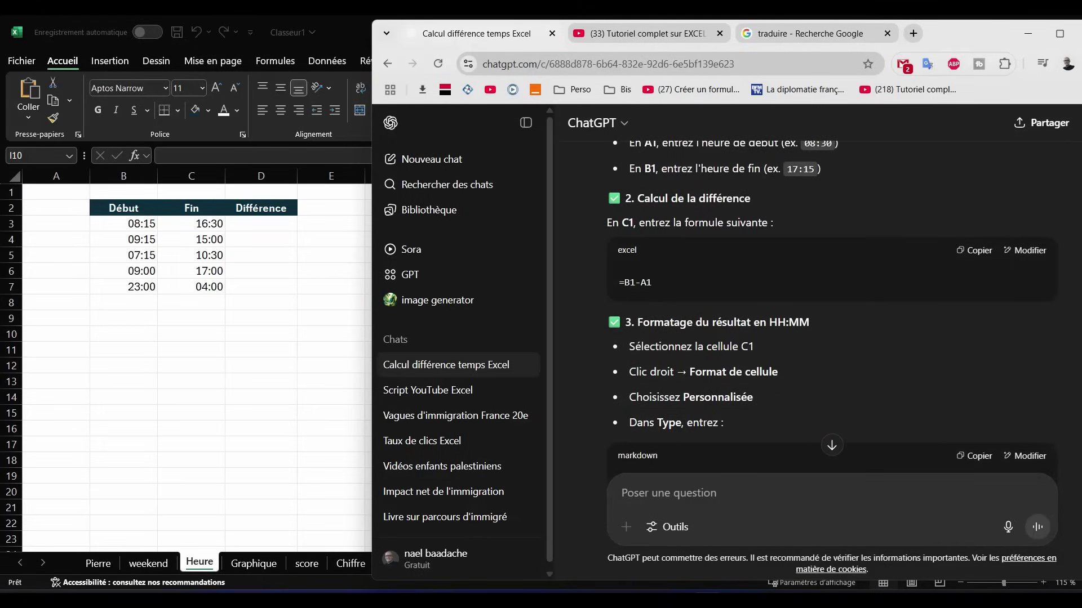
key(alt+Tab)
click(261, 224)
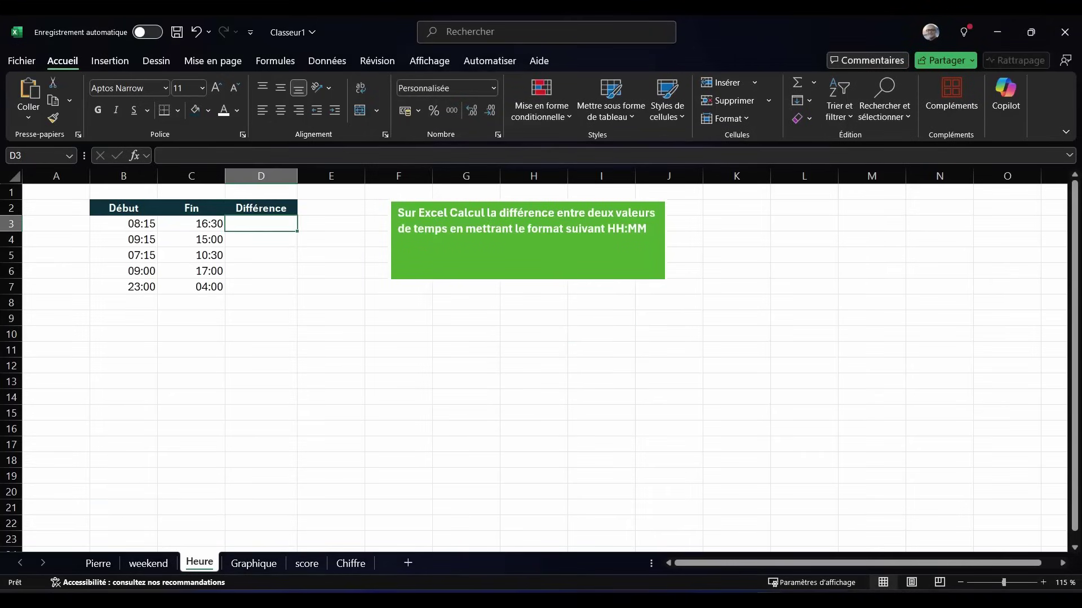
Step: Enter =C3-B3 in D3, giving 08:15 as the first time difference
text(=)
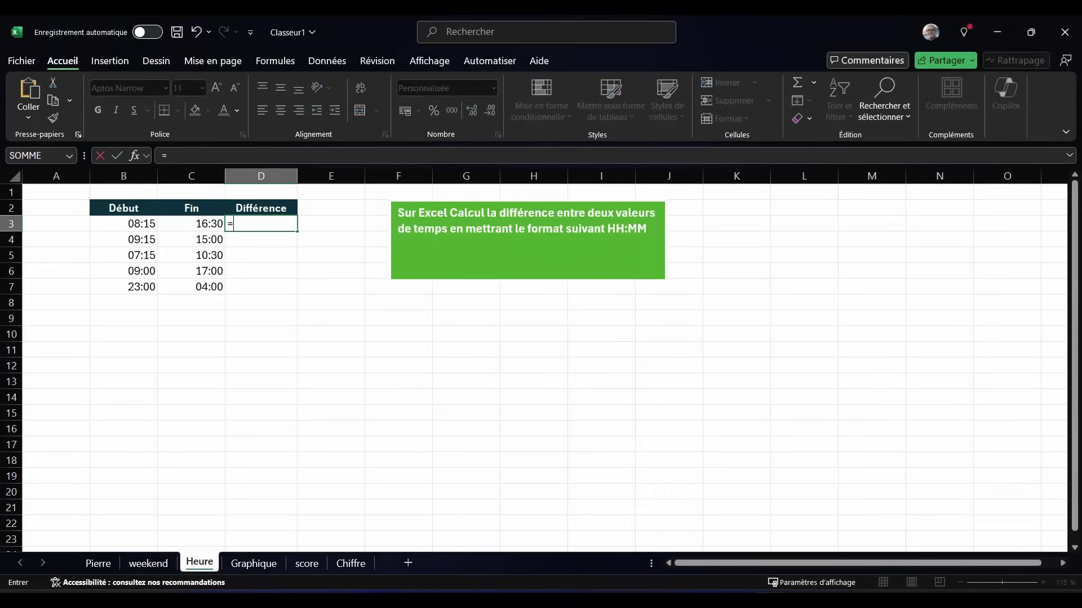
key(Left)
text(-)
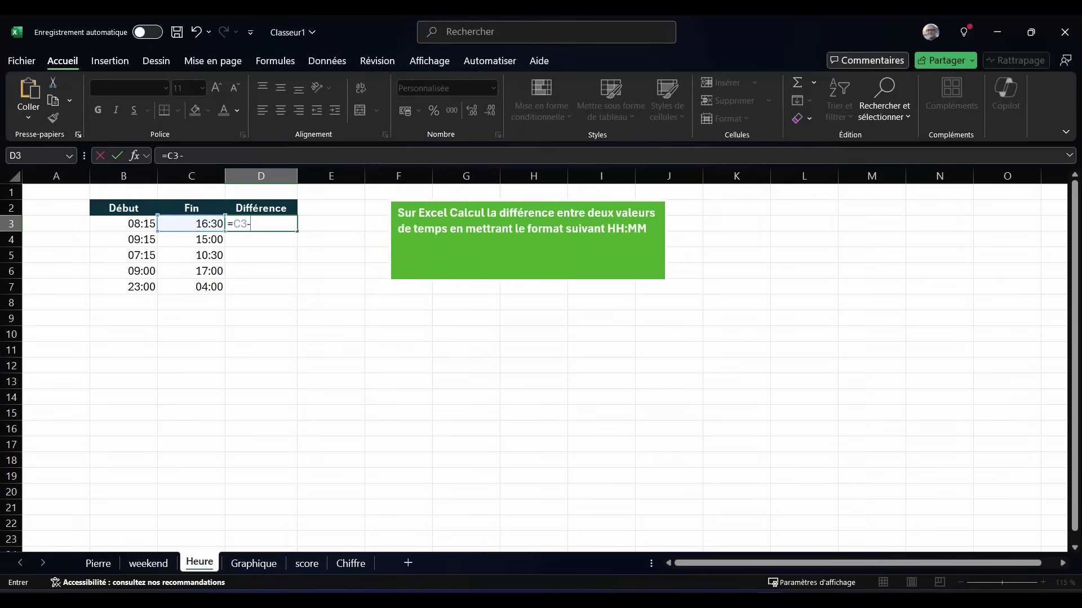
click(123, 224)
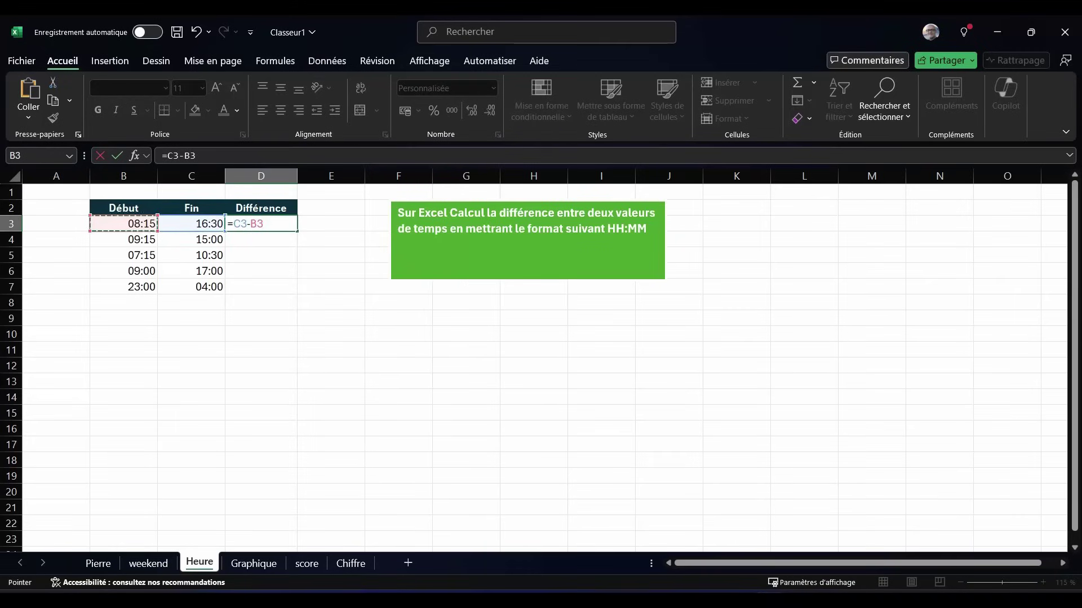
key(Return)
click(260, 224)
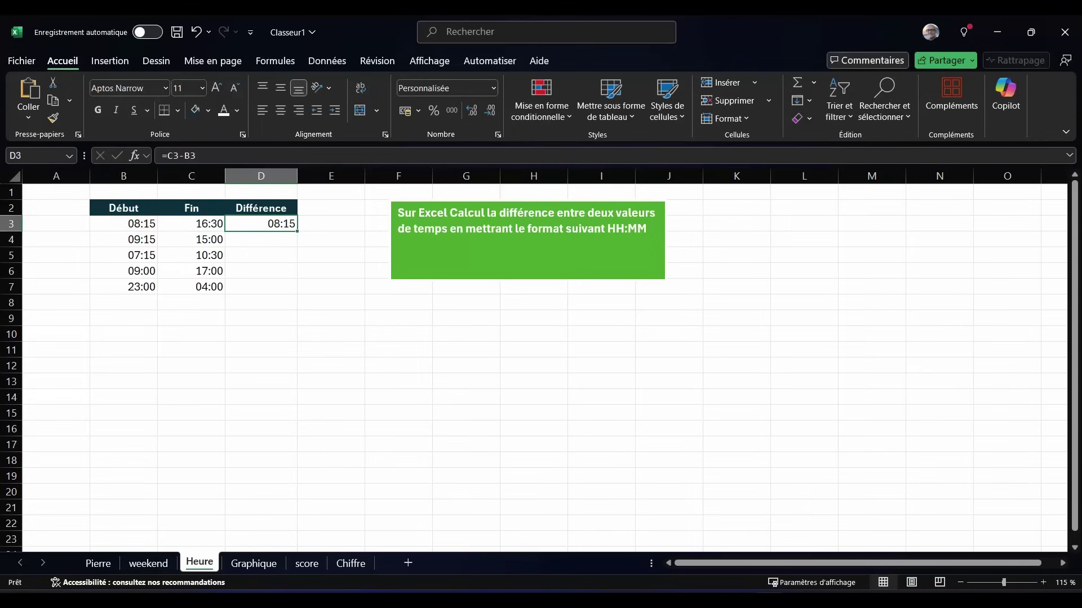
drag(296, 232, 297, 292)
click(261, 365)
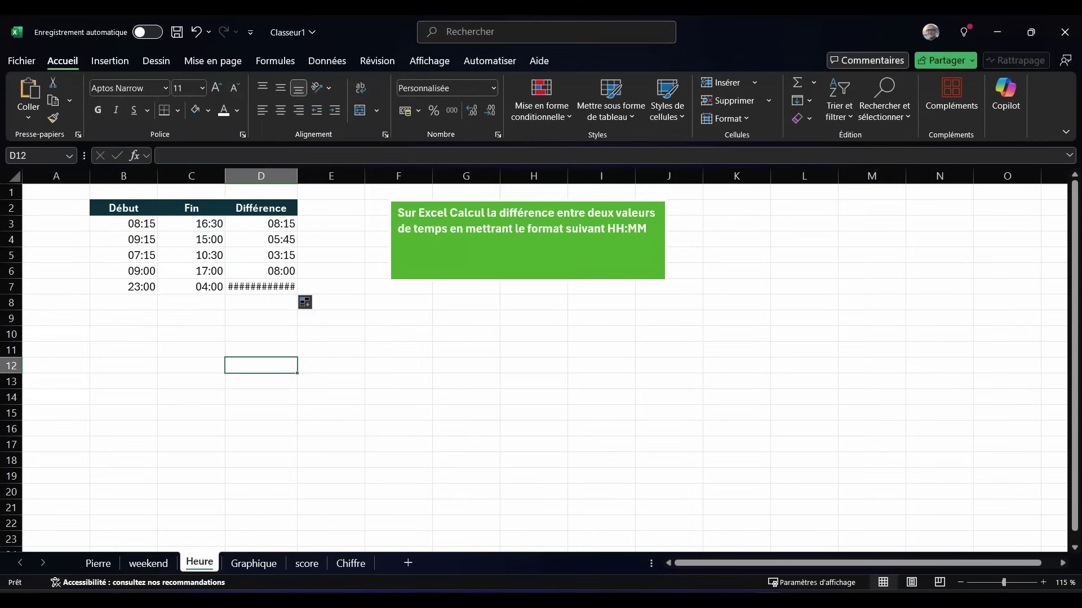
click(261, 287)
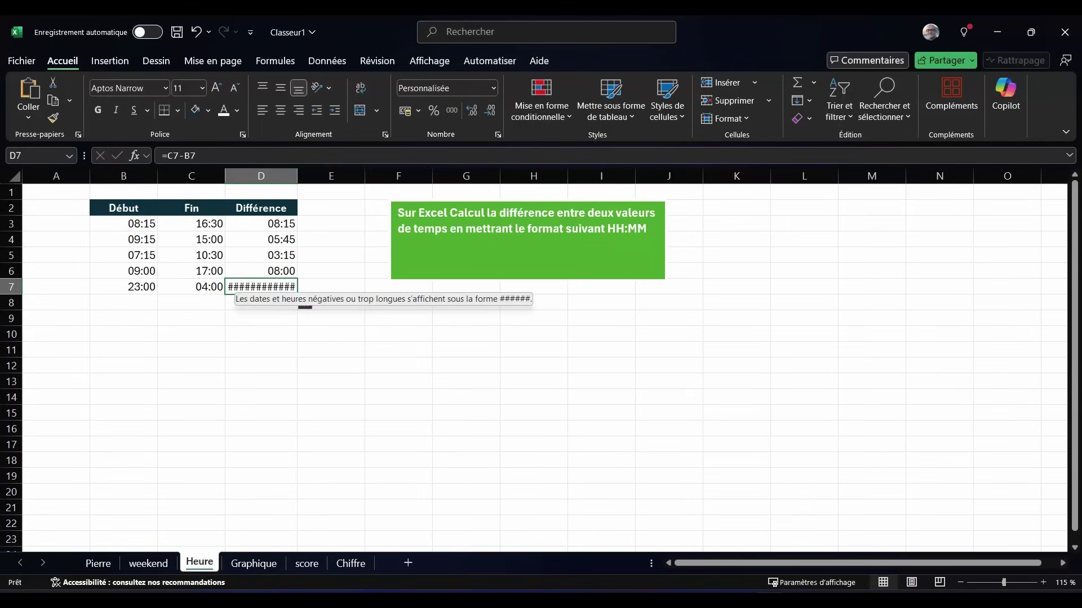
click(124, 287)
click(191, 286)
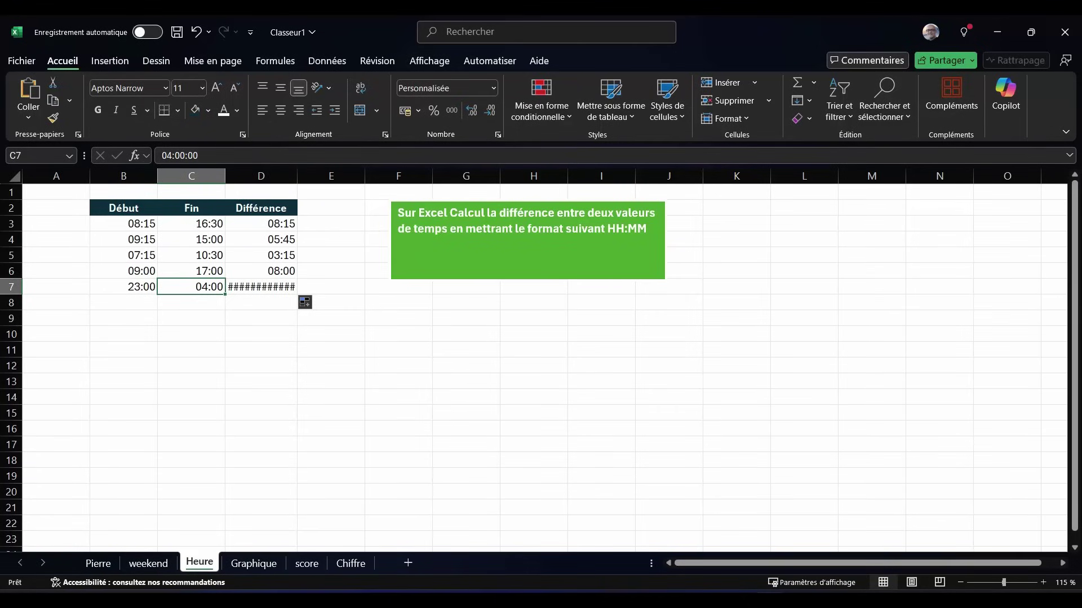
drag(260, 223, 261, 286)
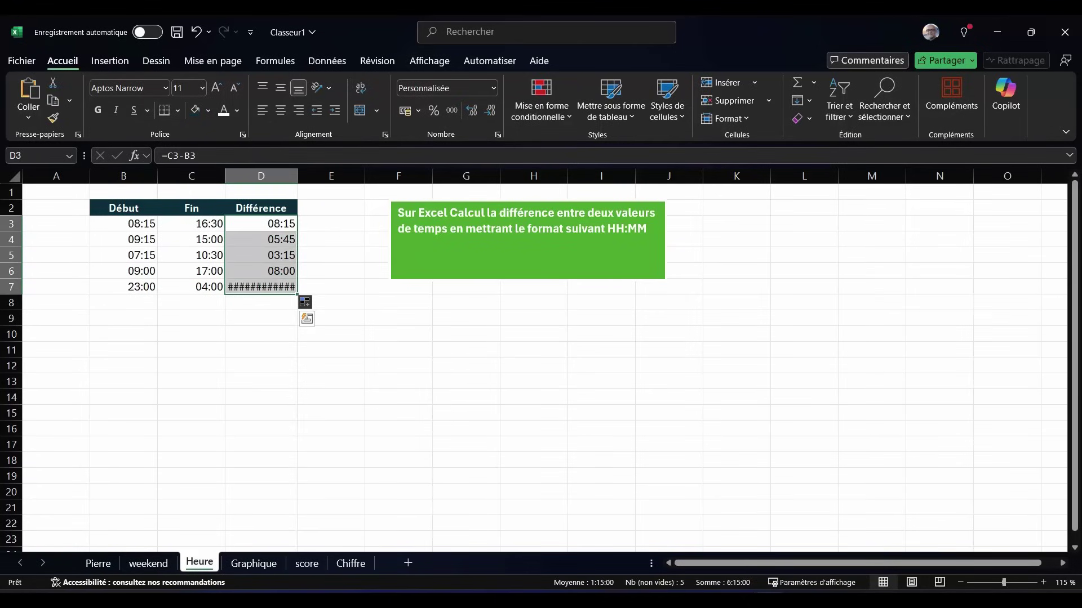
Step: Apply the custom [HH]:MM number format to the Différence cells D3:D7
right_click(257, 255)
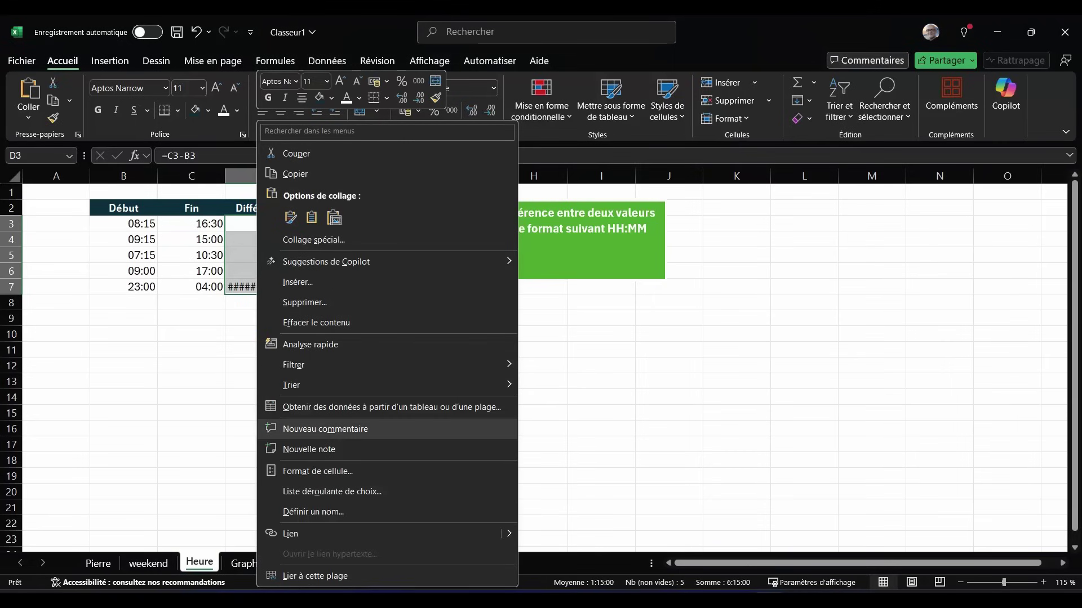
click(317, 471)
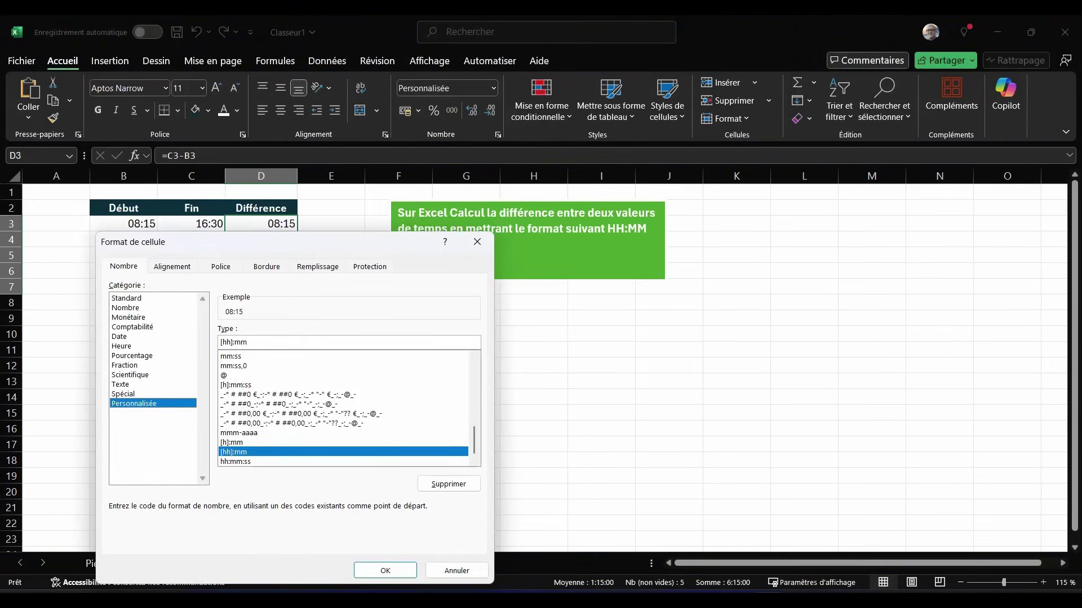
click(237, 385)
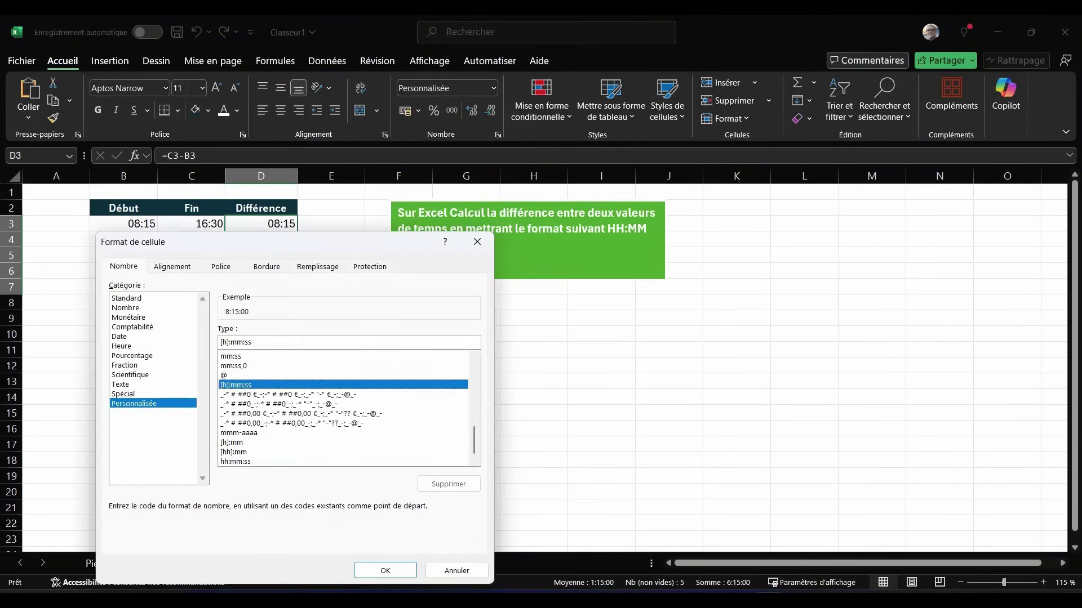
drag(251, 342, 220, 342)
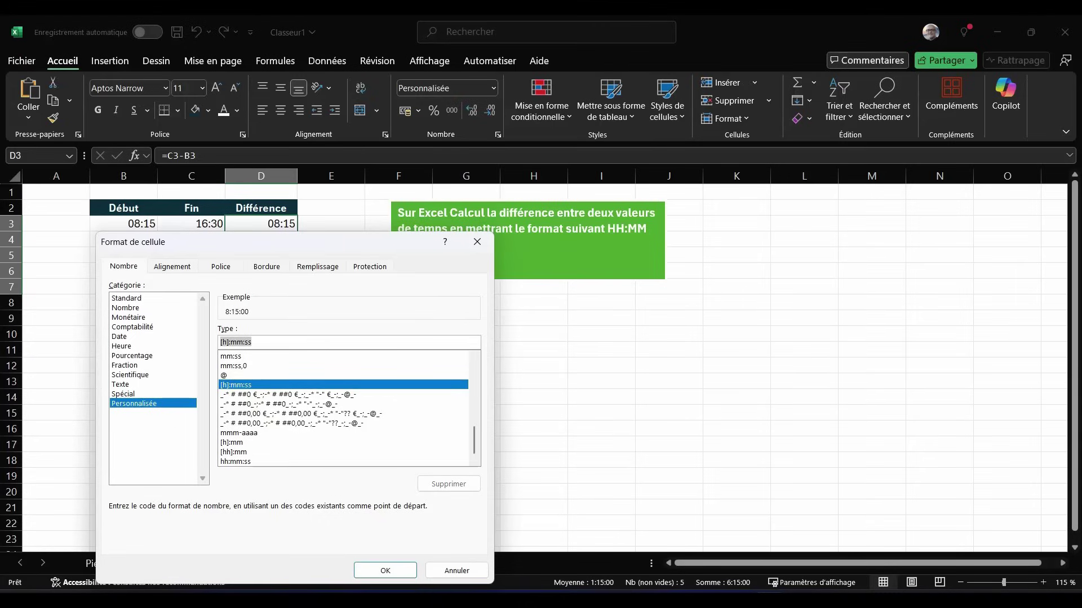
text([)
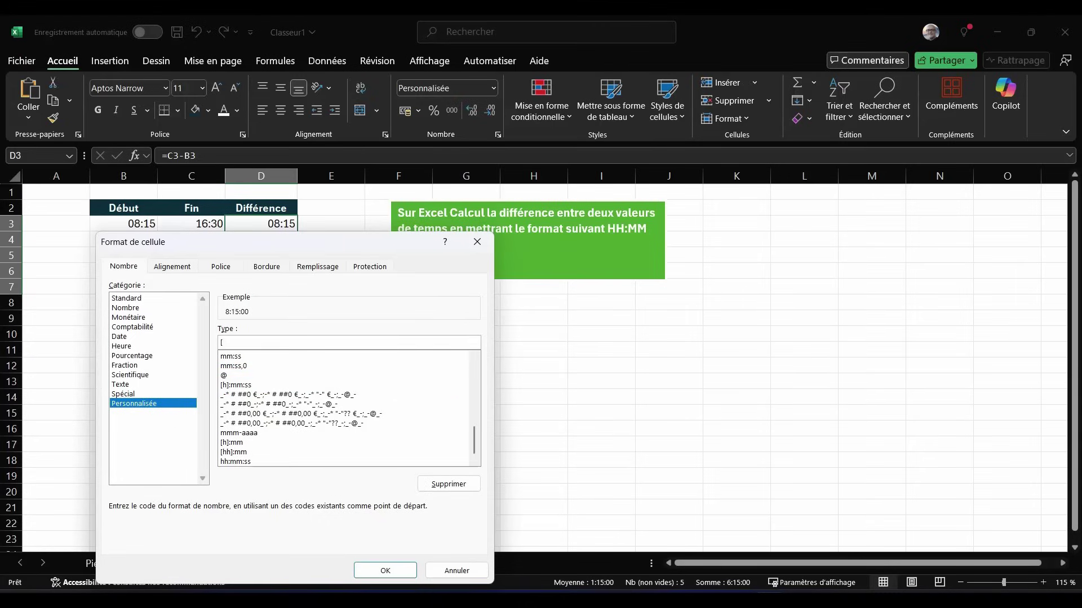
text(HH)
text(]:)
text(MM)
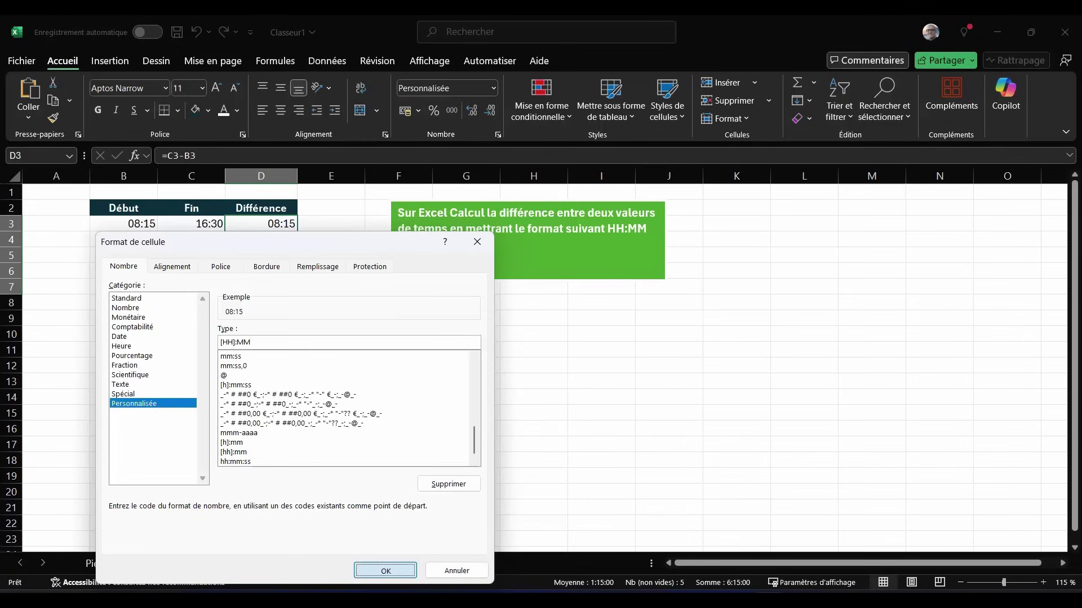
click(385, 570)
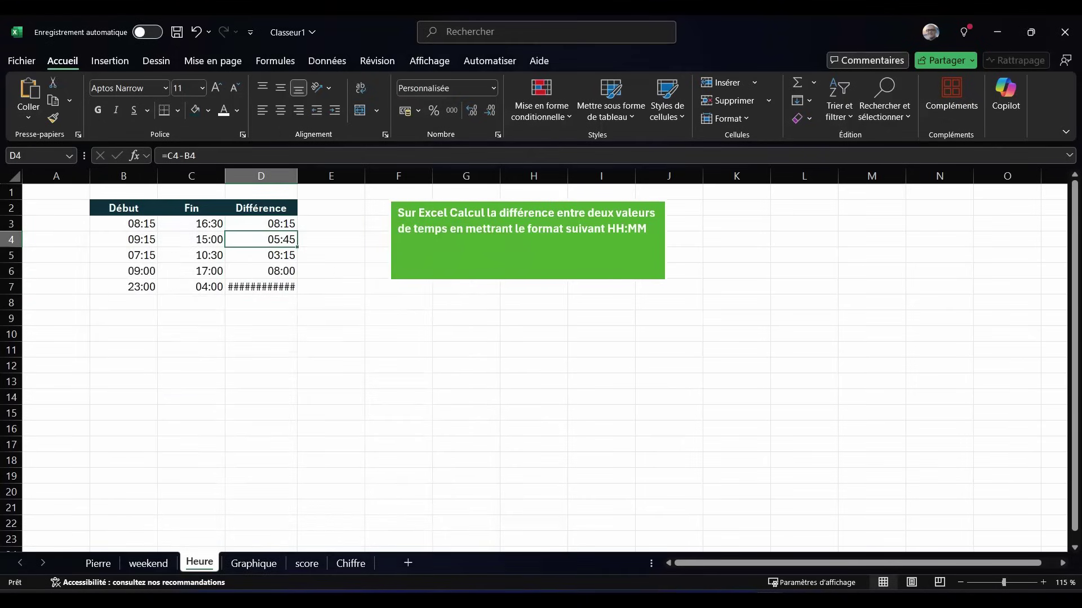
click(261, 287)
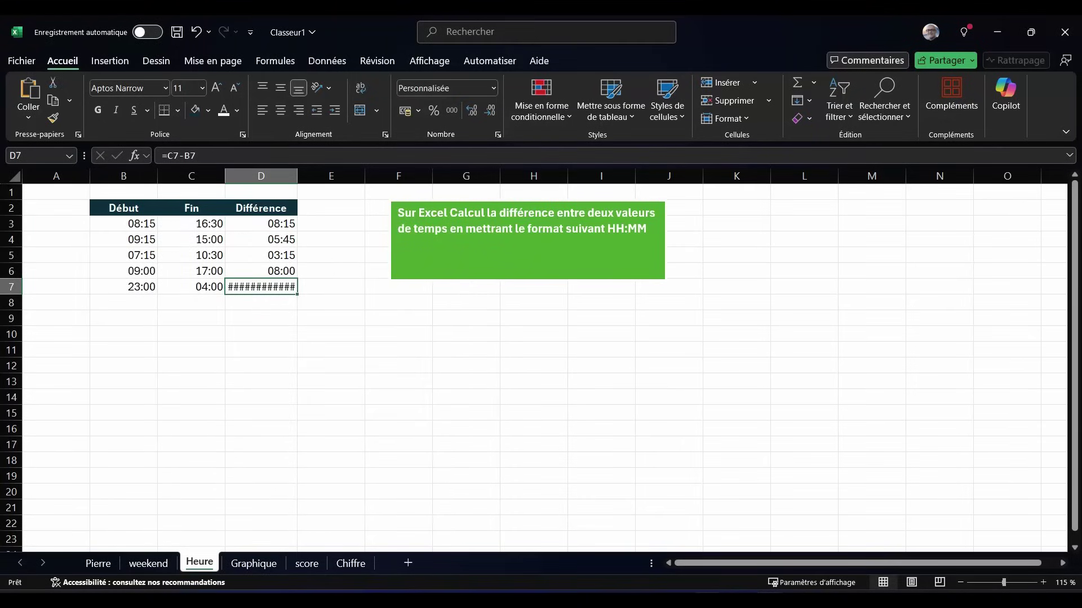
Step: Scroll ChatGPT's answer to the 'Cas particuliers' past-midnight tip =MOD(B1-A1,1)
click(707, 532)
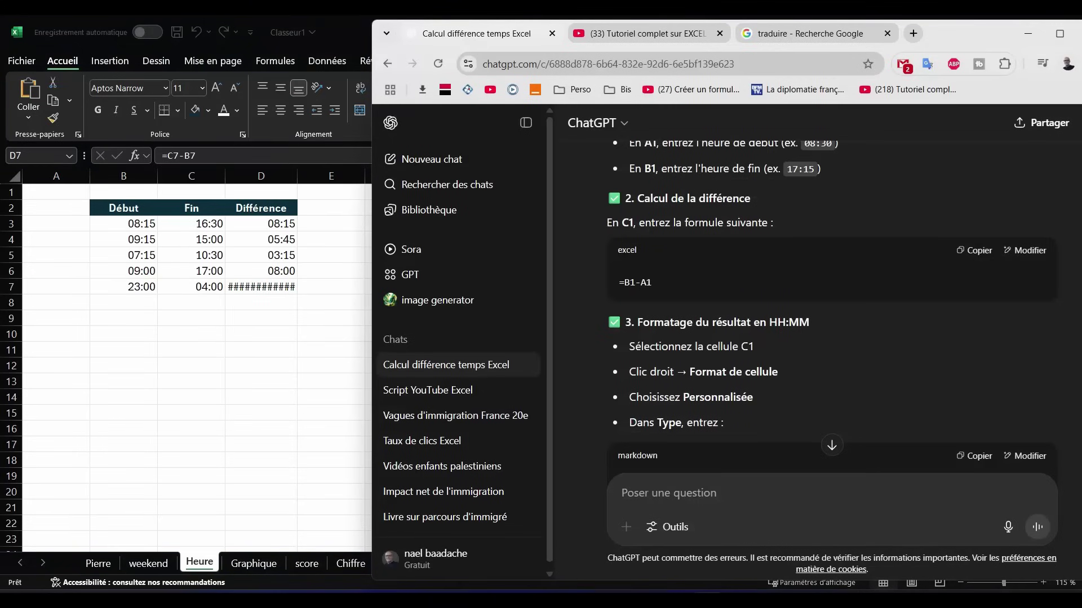
scroll(831, 301, down, 3)
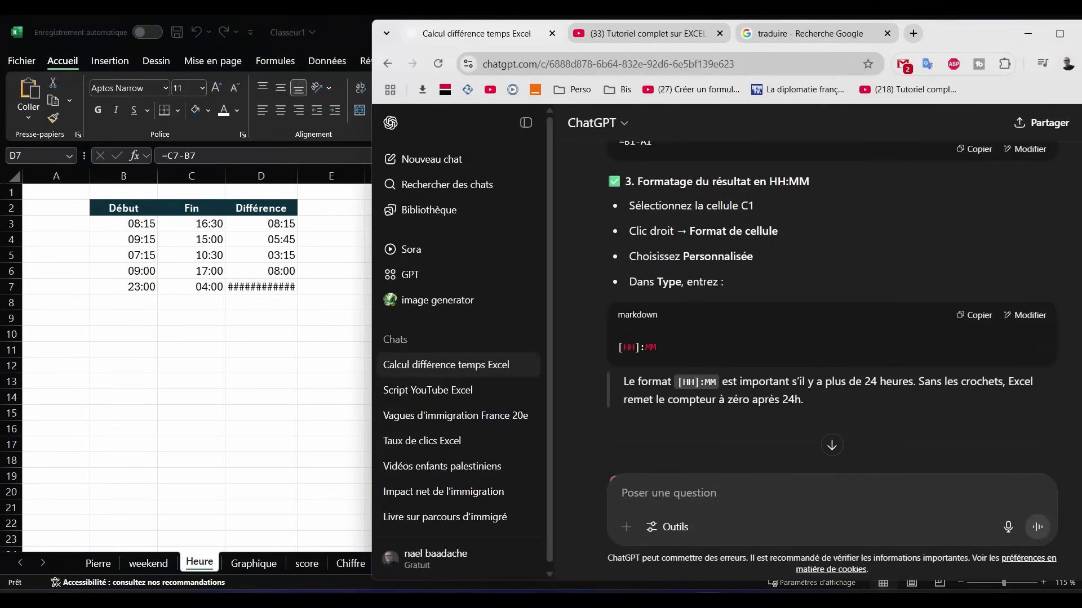
scroll(831, 301, down, 2)
scroll(831, 300, down, 3)
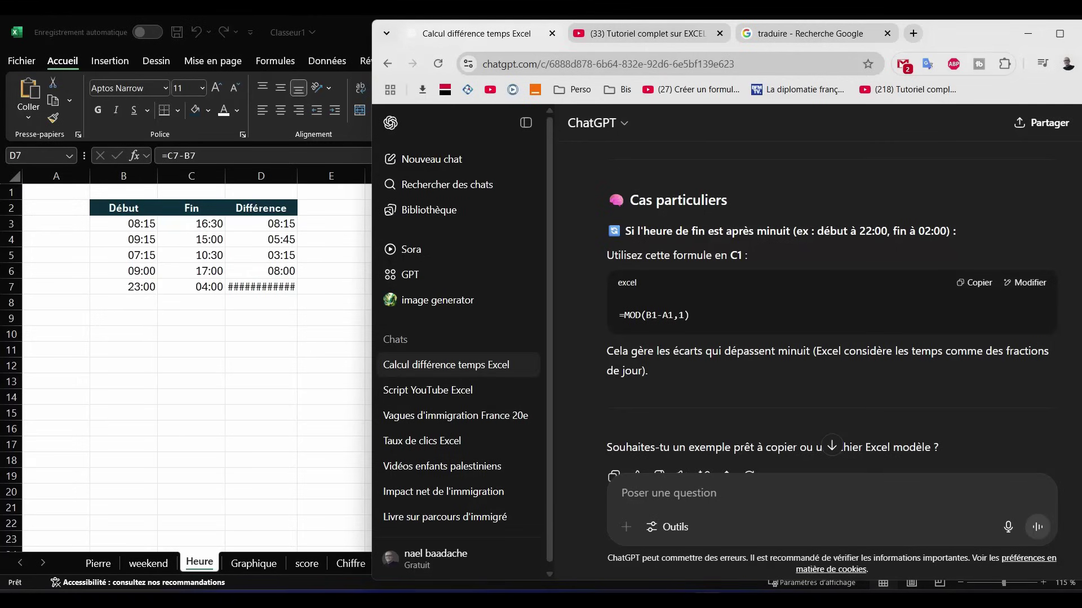
scroll(831, 296, down, 2)
scroll(831, 296, up, 3)
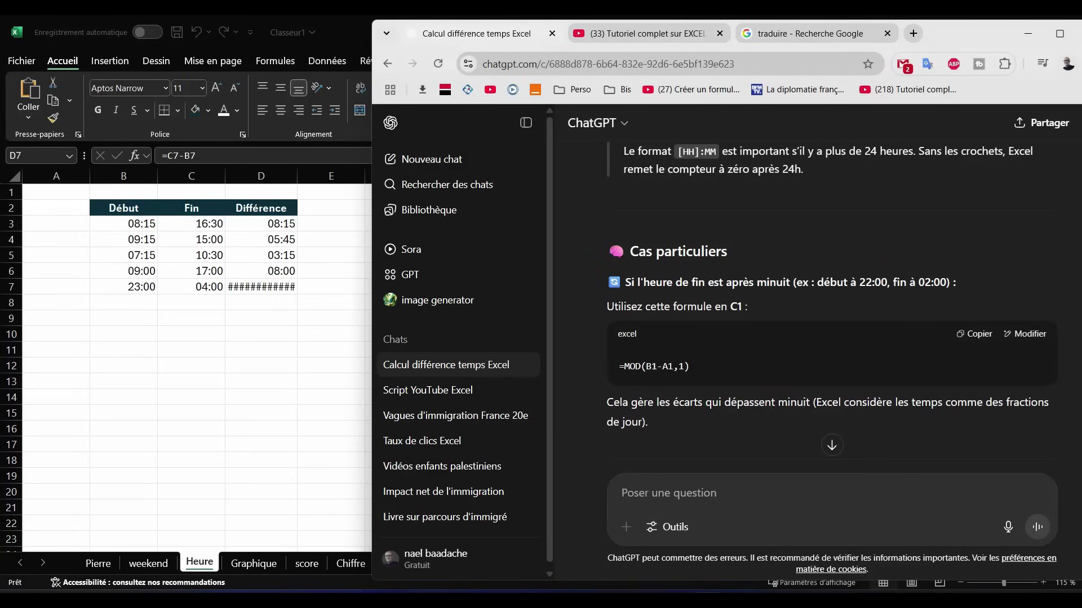
scroll(832, 295, down, 3)
scroll(831, 296, down, 1)
scroll(832, 296, up, 1)
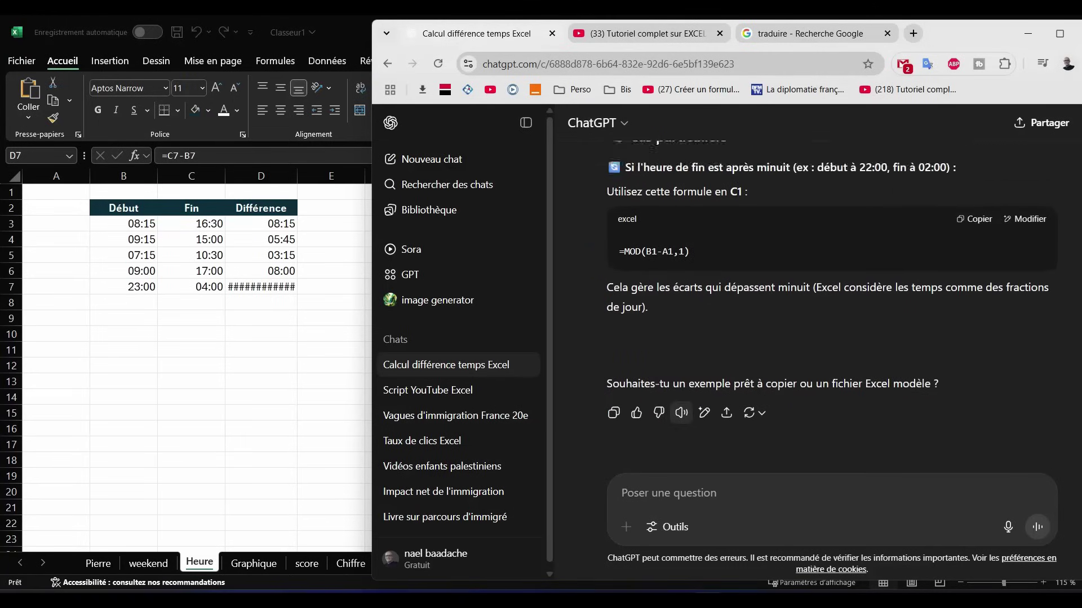
scroll(832, 296, up, 3)
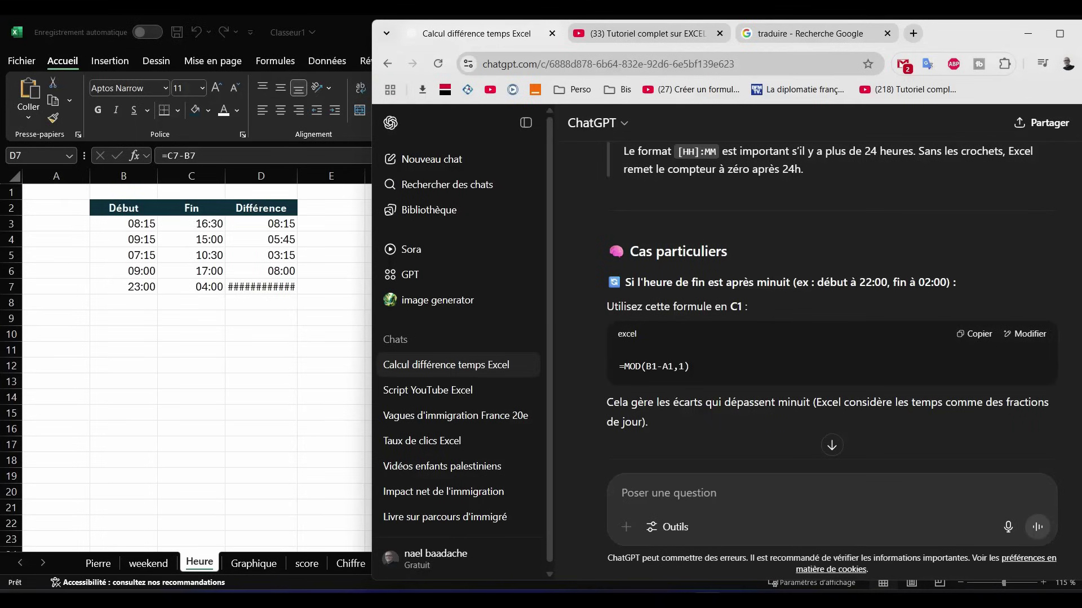
scroll(832, 296, down, 2)
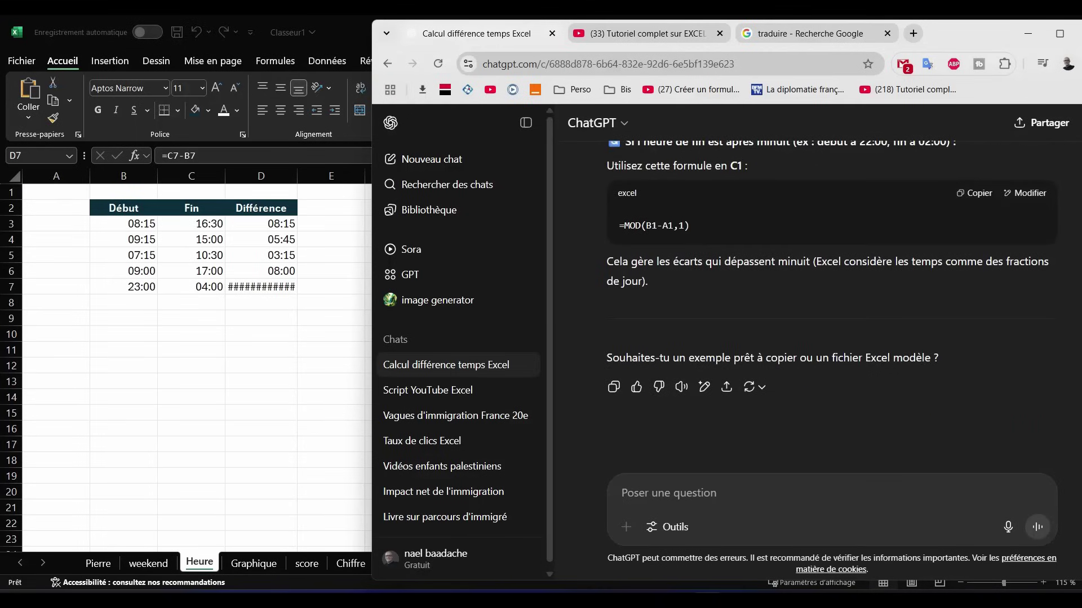
Step: Ask ChatGPT 'à quoi signifie le 1 dans la fonction MOD' and read its reply
text(à quoi)
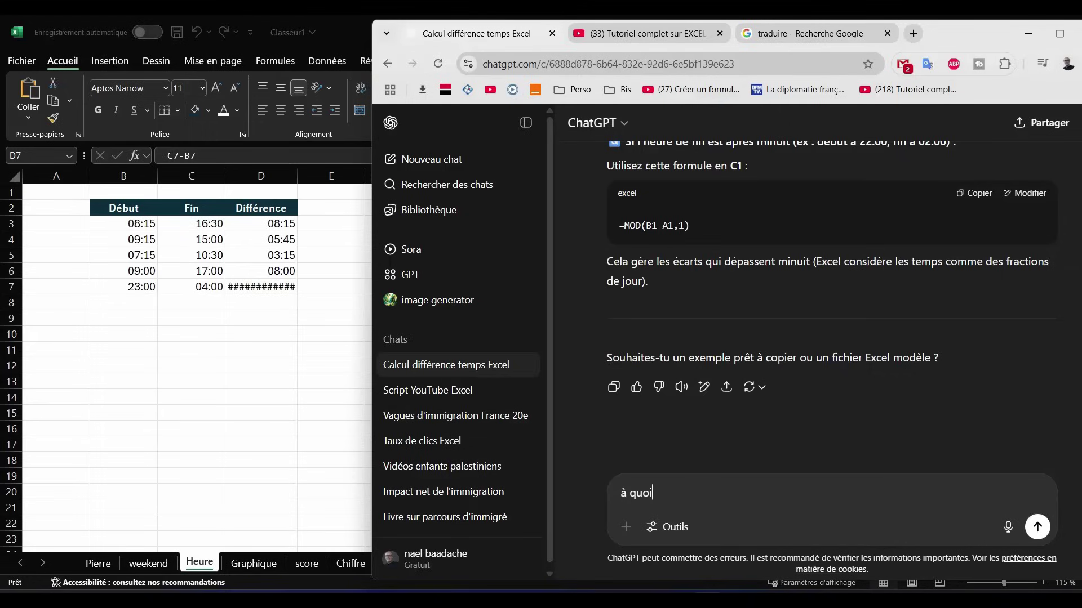
text( signifie)
text( le 1 dans)
text( la fonction)
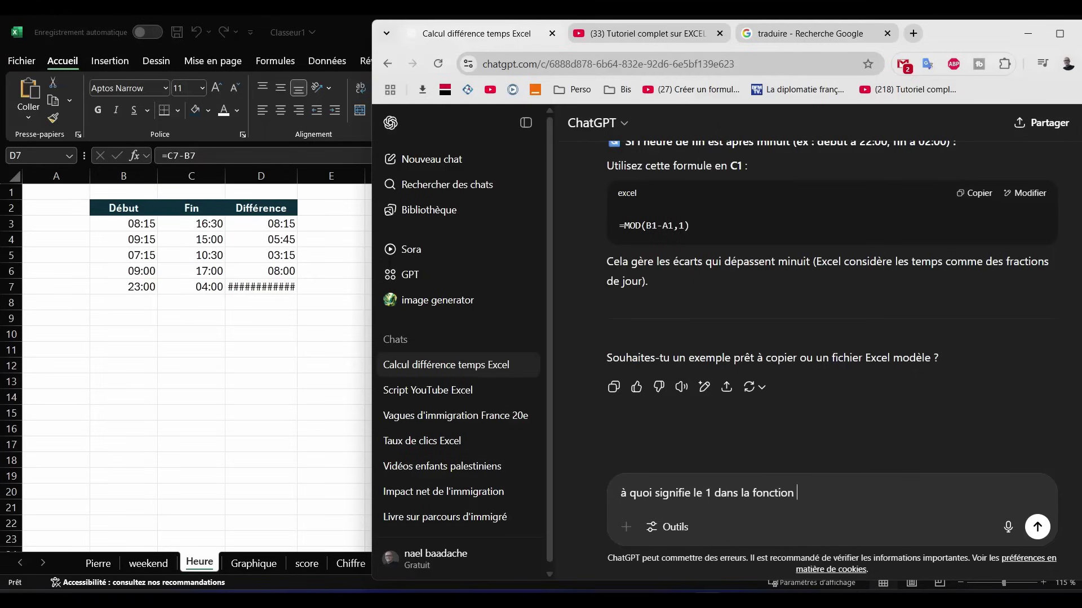
text( MOD)
key(Return)
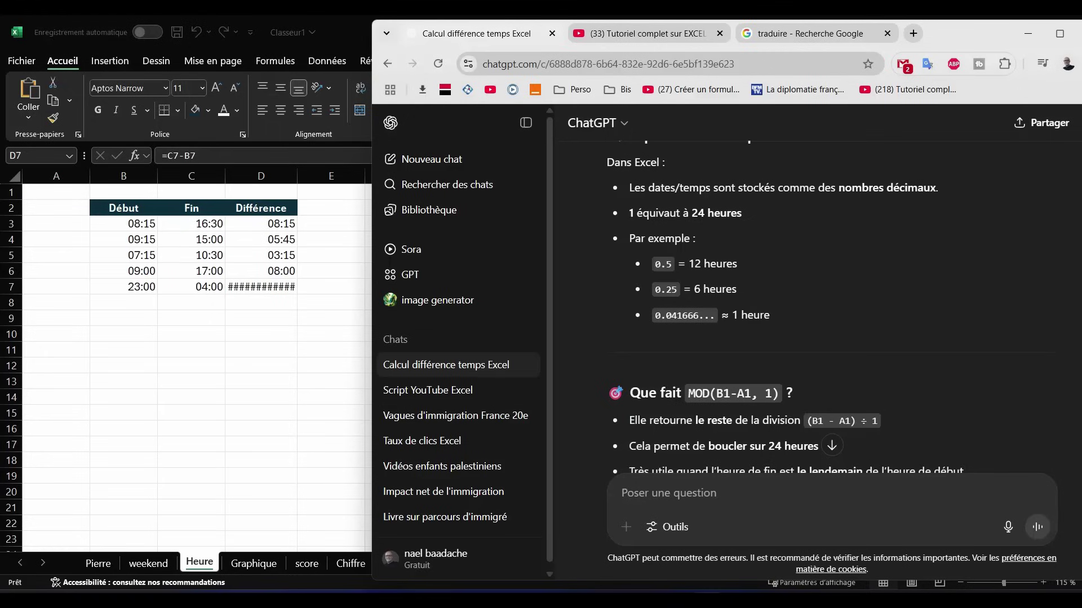
scroll(831, 309, up, 5)
scroll(831, 310, up, 3)
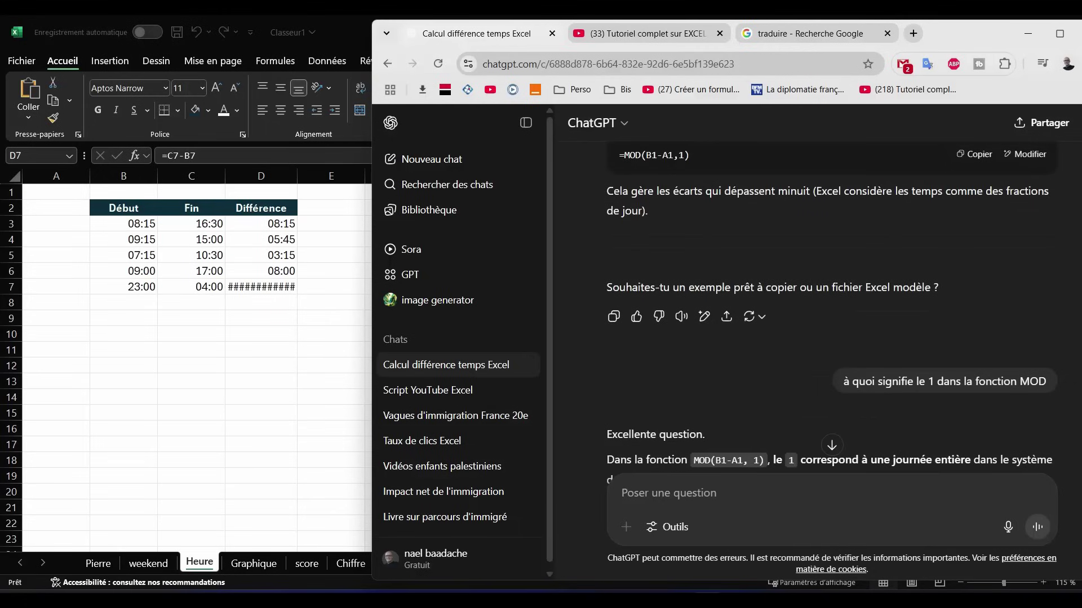
scroll(831, 310, up, 6)
scroll(831, 310, up, 3)
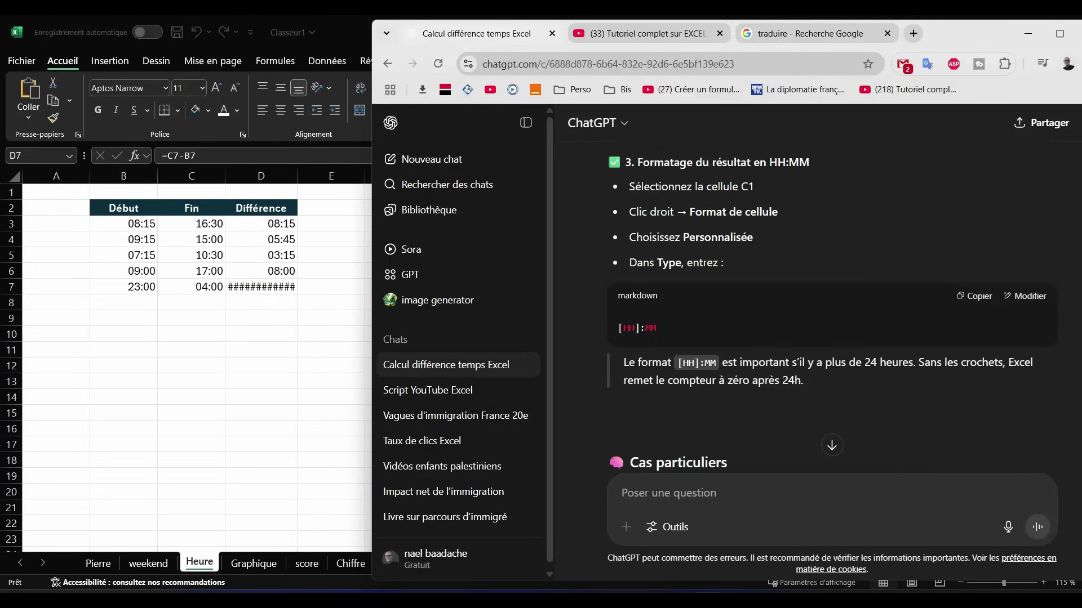
scroll(831, 310, down, 6)
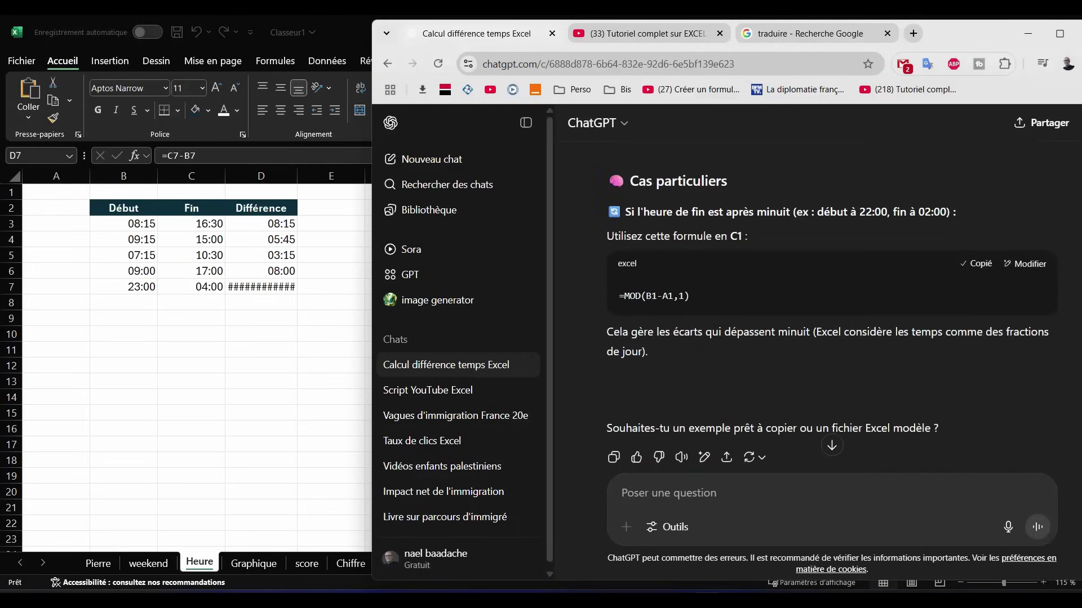
key(alt+Tab)
Step: Paste =MOD(B1-A1,1) into E3, replacing its comma with a semicolon separator
click(330, 224)
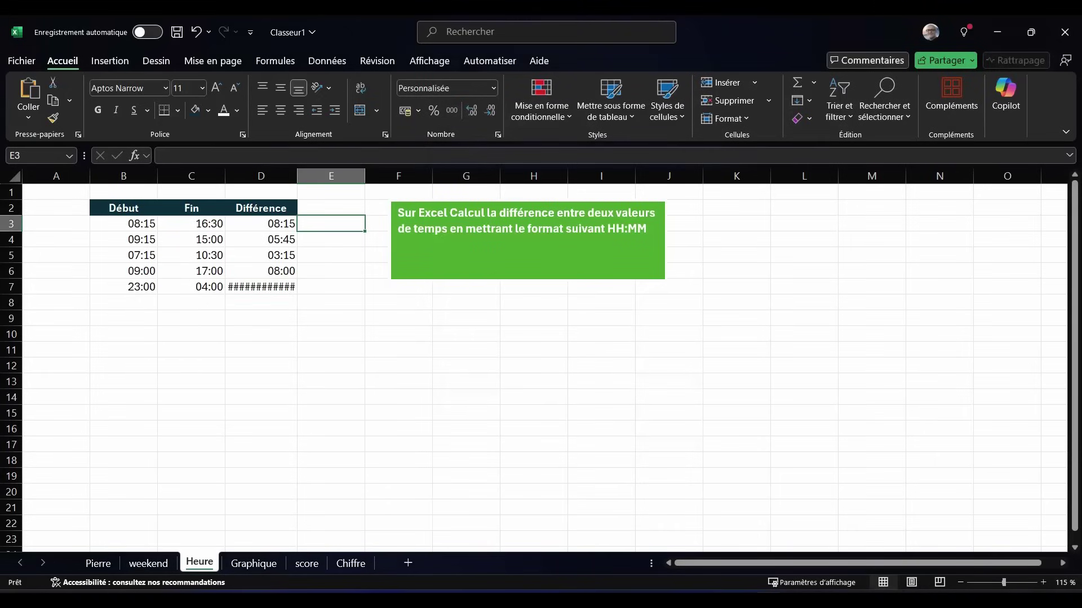
text(=MOD(B1-A1,1))
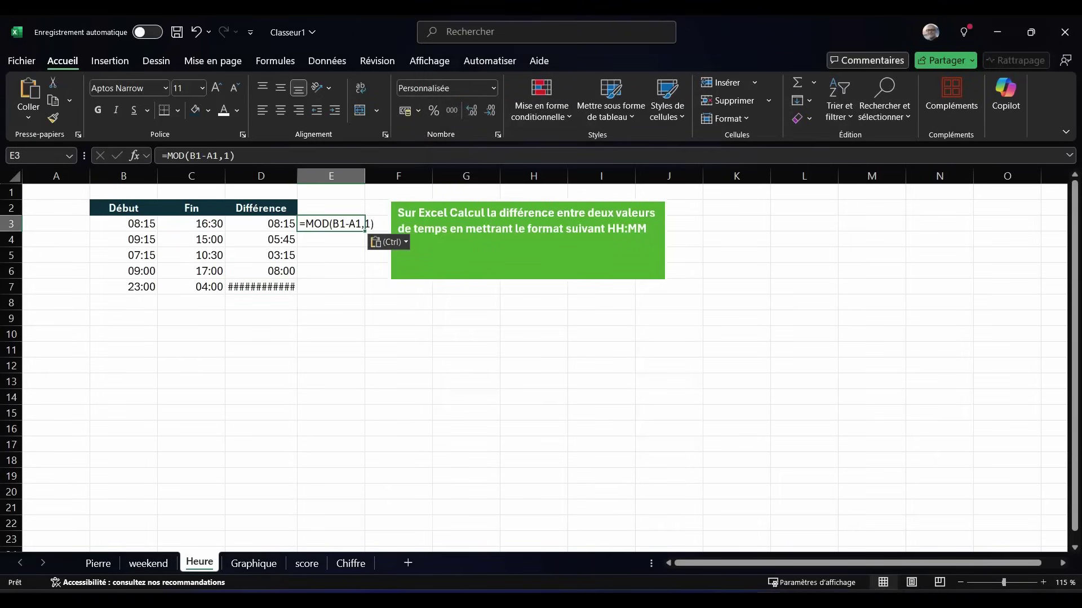
double_click(364, 224)
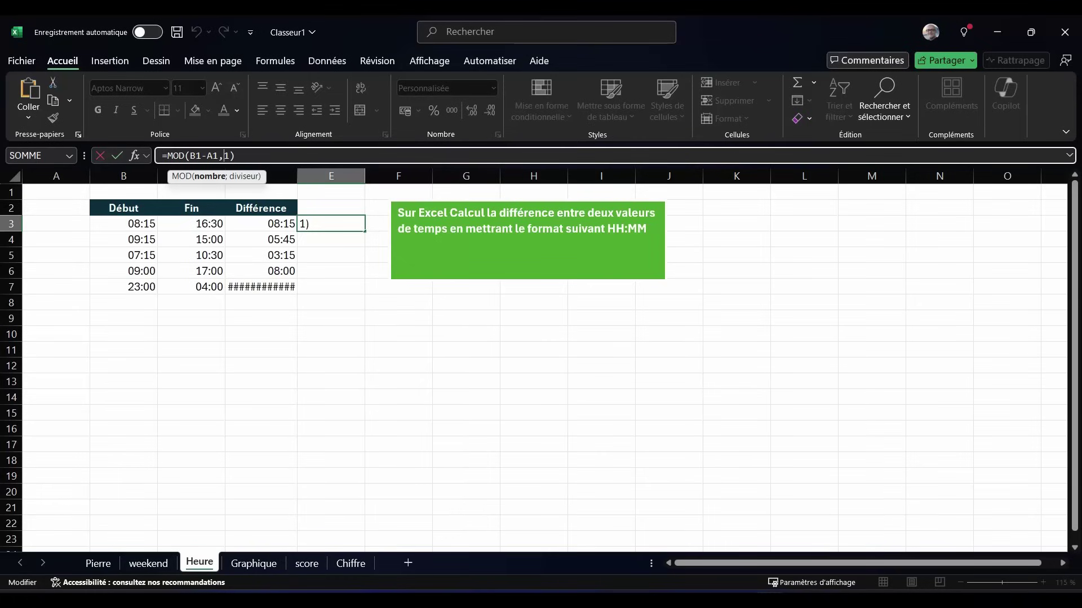
key(BackSpace)
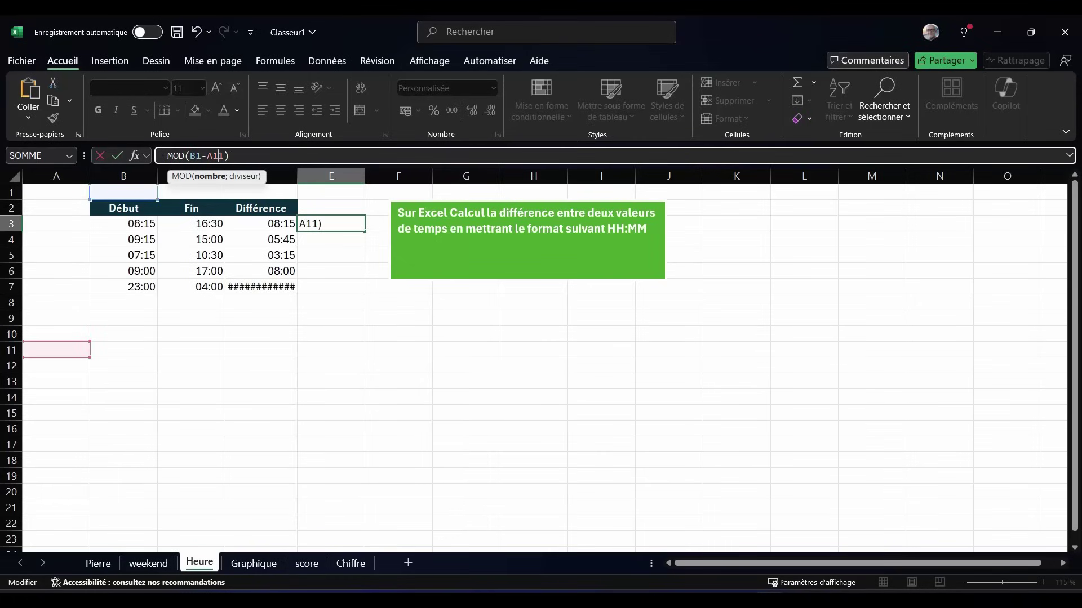
text(;)
key(Return)
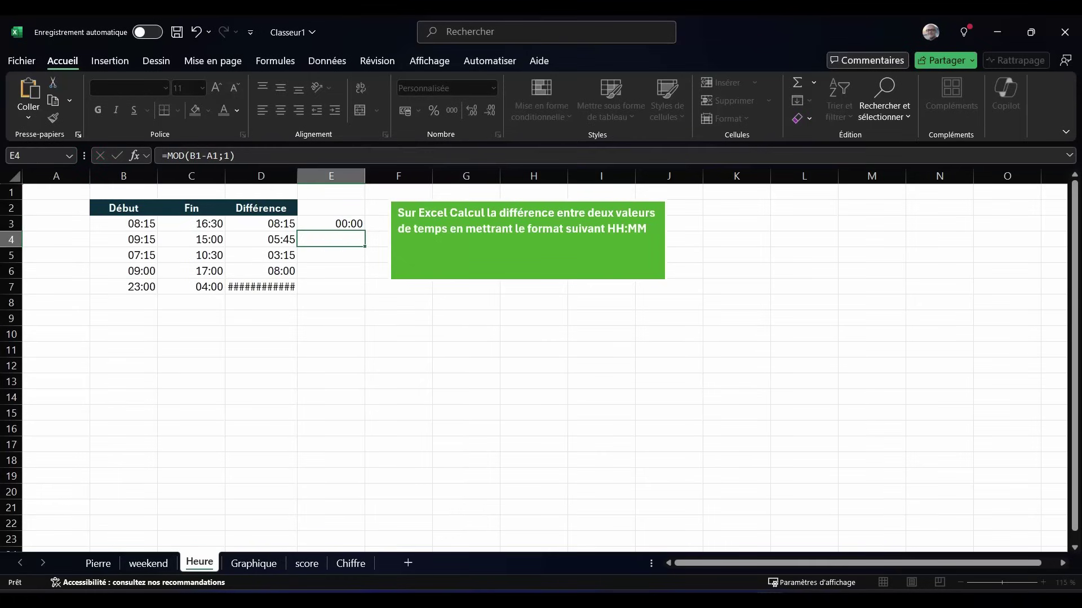
key(Up)
Step: Change the MOD references to C3 and B3 so E3 shows 08:15
key(F2)
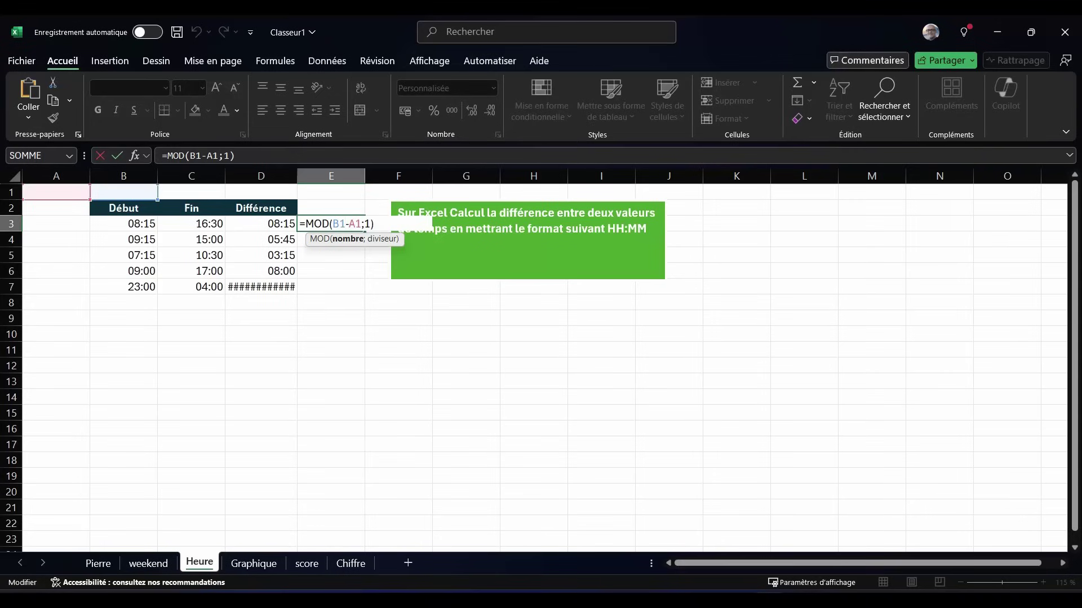
key(BackSpace)
key(BackSpace)
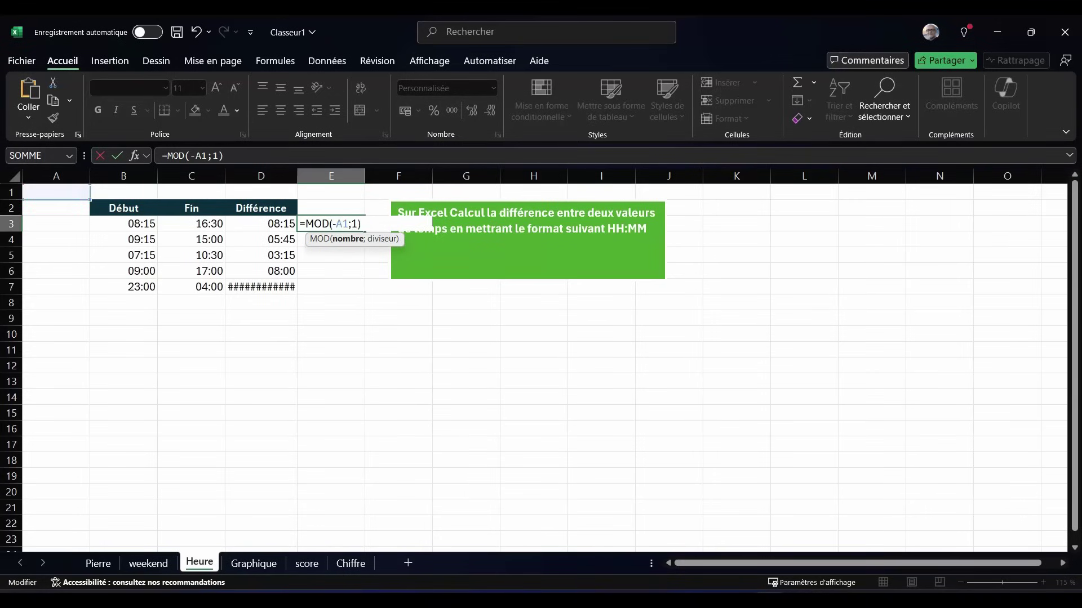
text(c3)
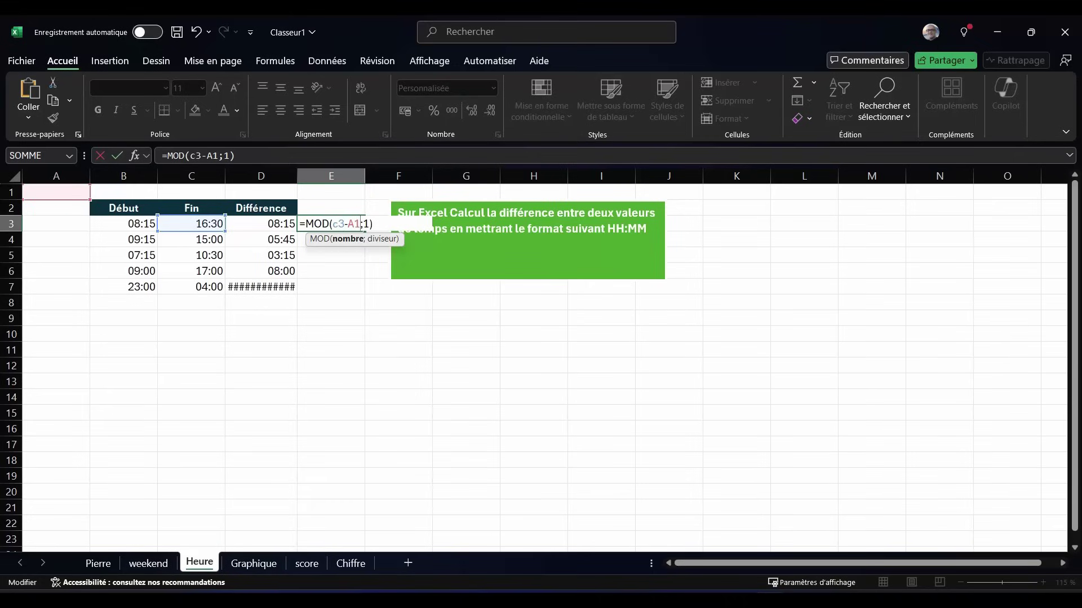
key(BackSpace)
key(BackSpace)
text(b3)
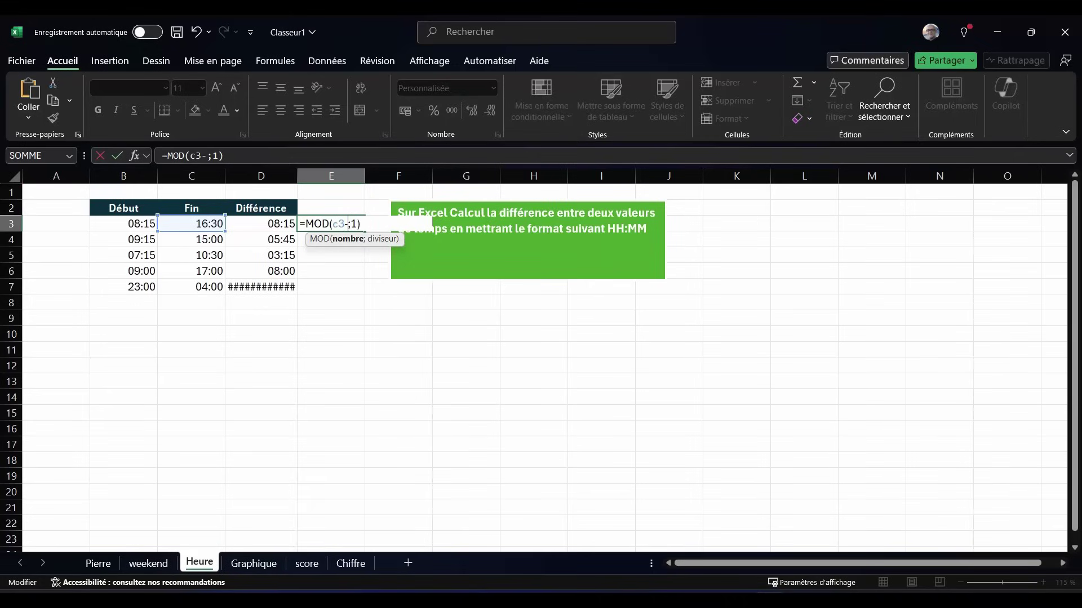
key(Return)
click(331, 223)
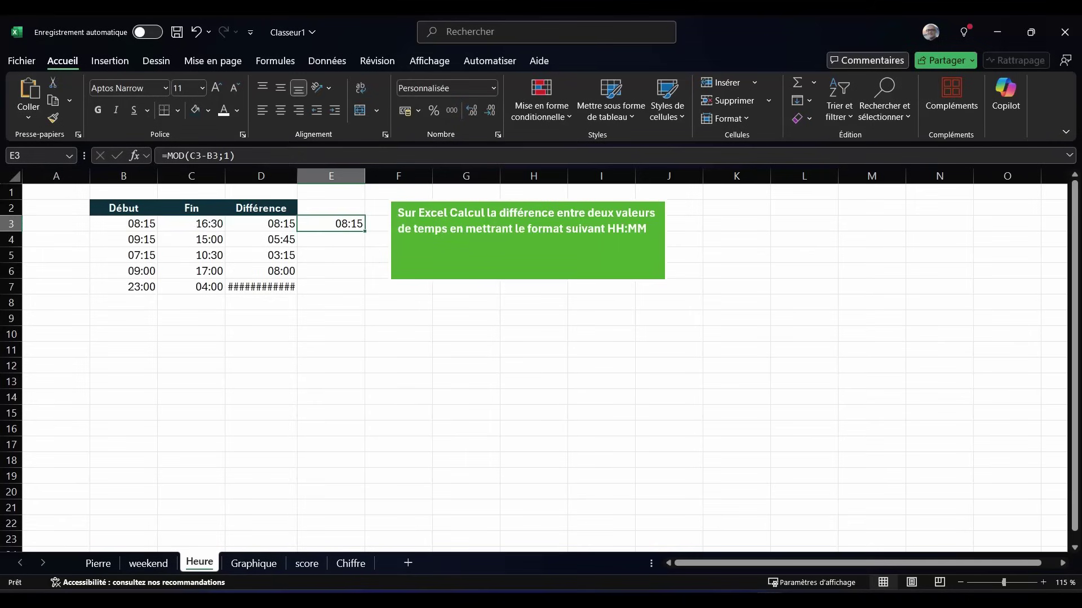
Step: Fill the MOD formula down to E7 and confirm the 23:00–04:00 row gives 05:00
drag(364, 231, 365, 290)
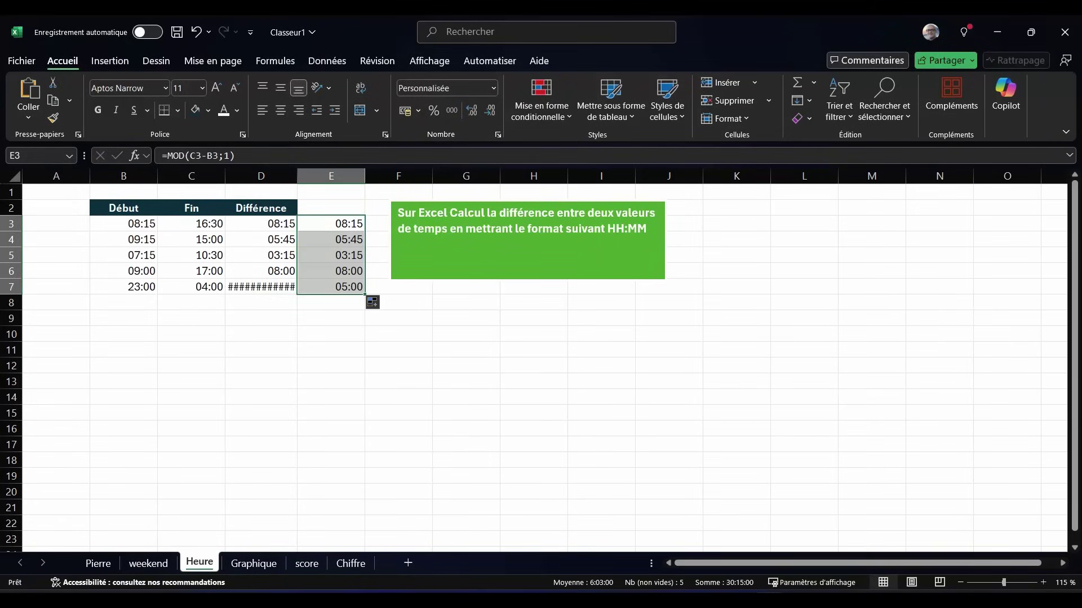
click(331, 287)
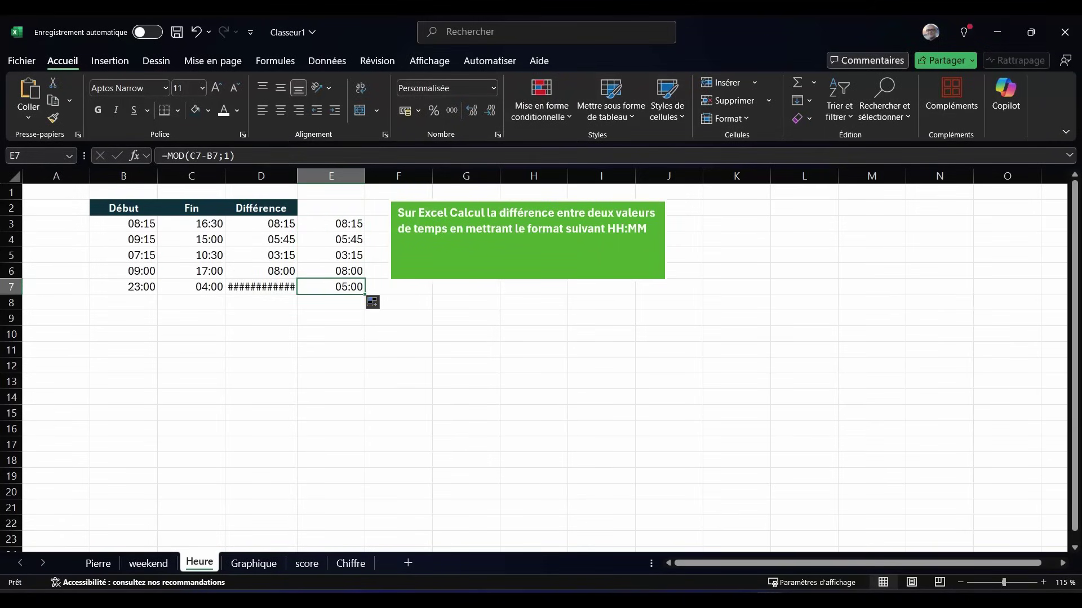
click(124, 286)
click(192, 286)
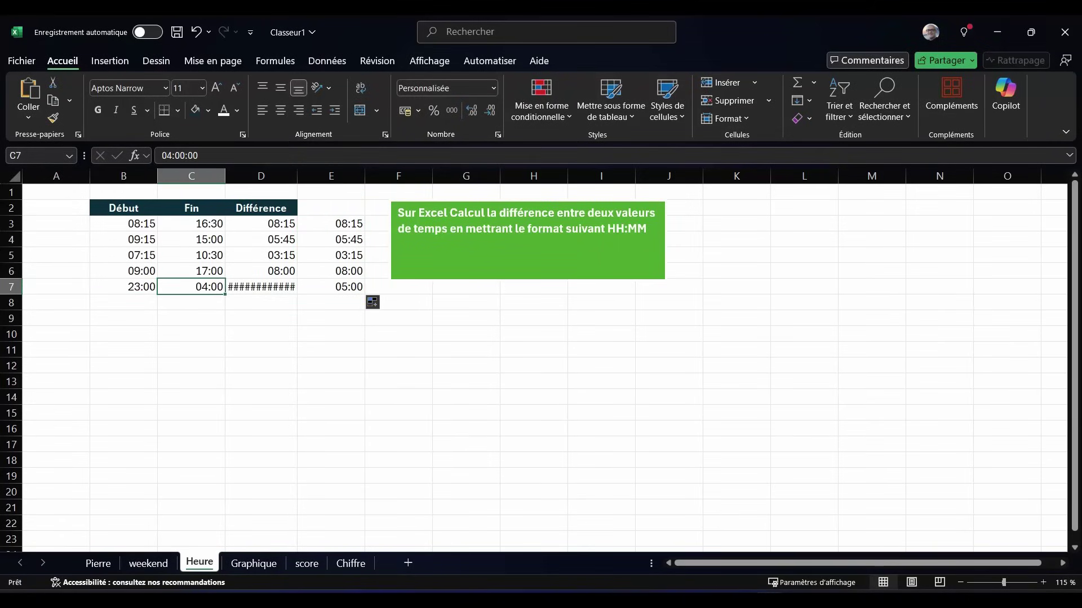
click(331, 287)
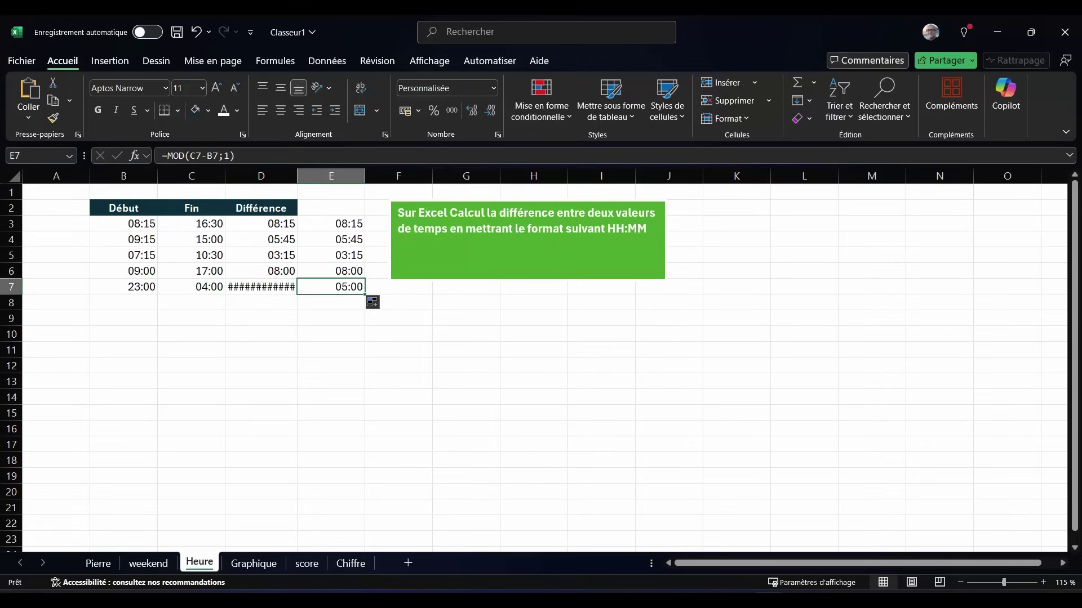